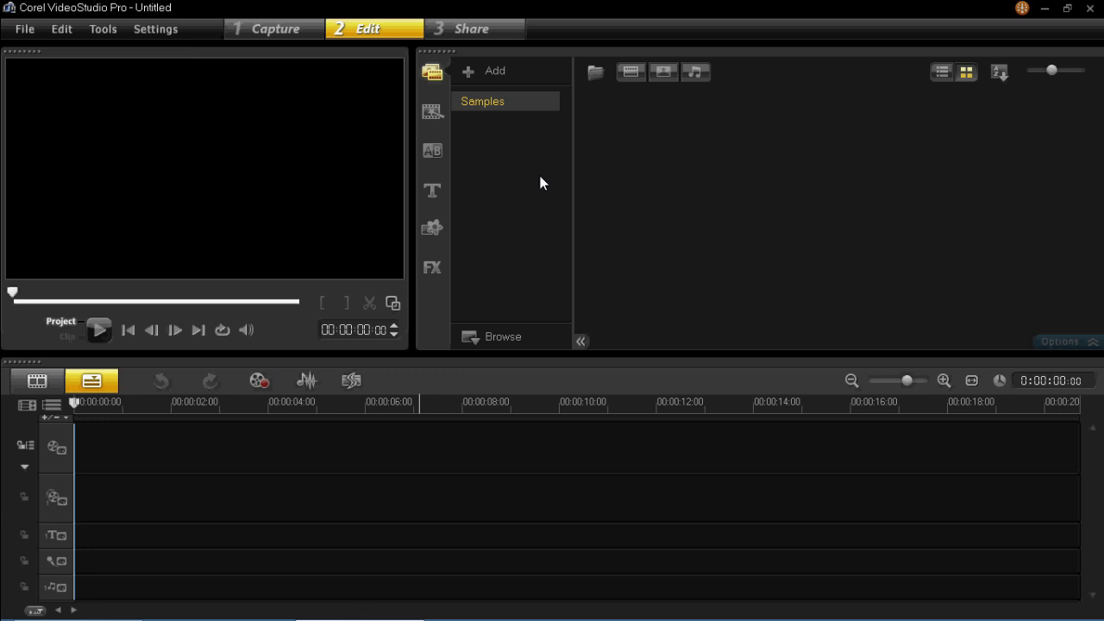
click(632, 74)
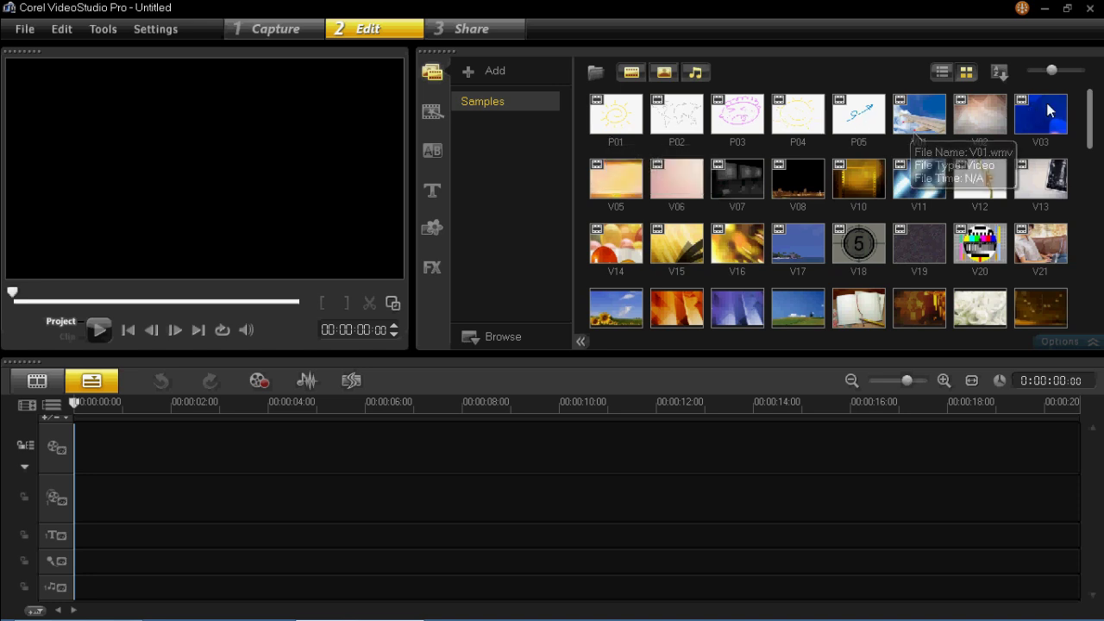
drag(1092, 111, 1077, 231)
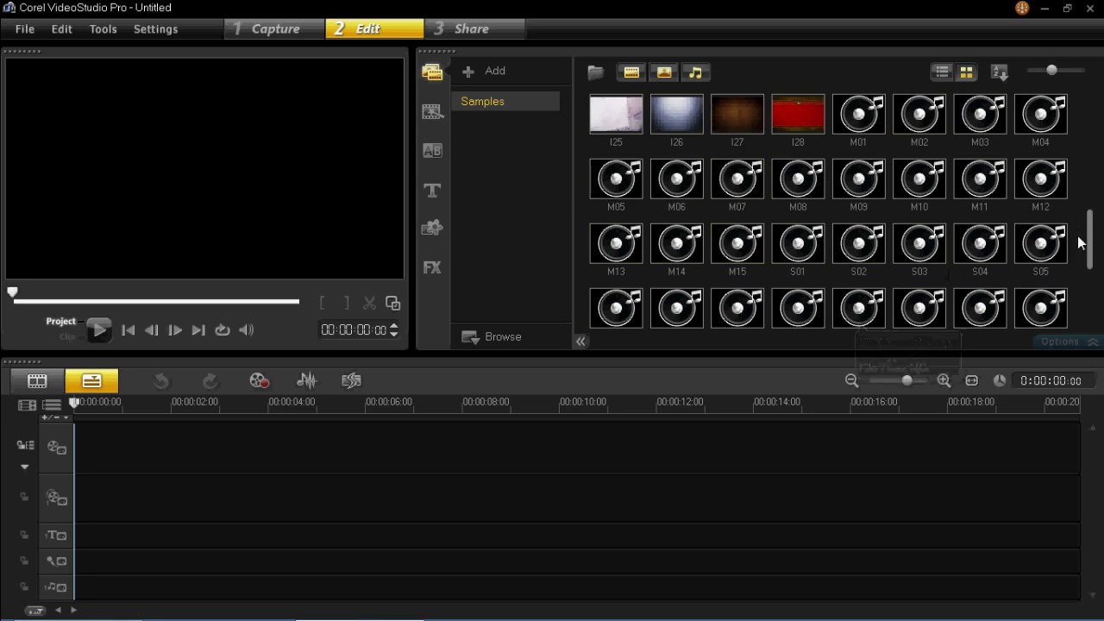
drag(1089, 233, 1101, 112)
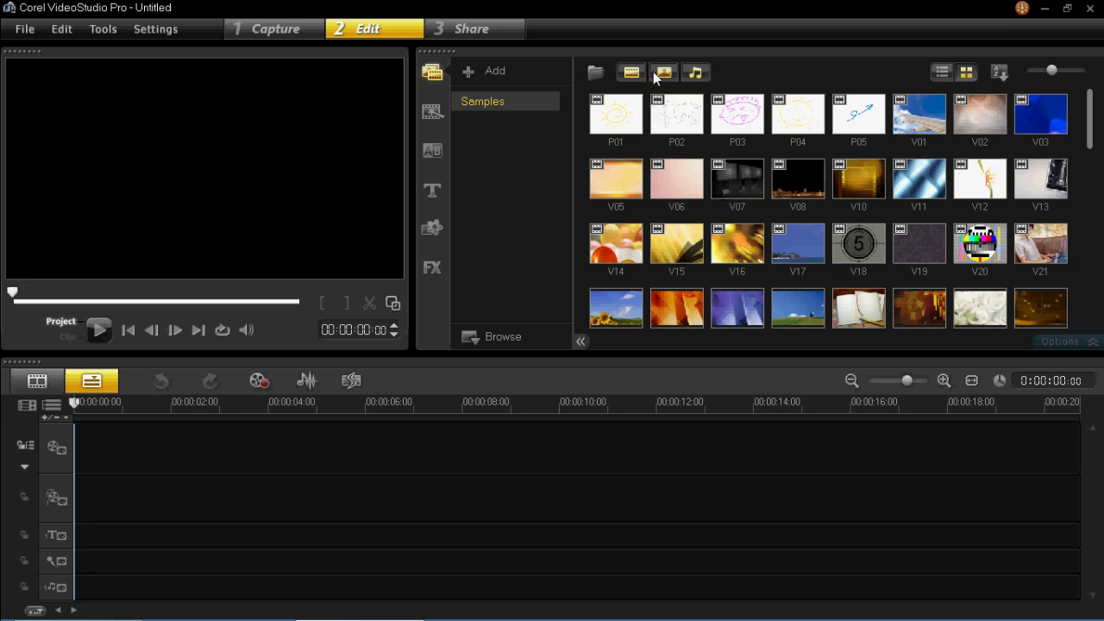
Set the library filters so only sample videos show, with photos and audio hidden.
click(663, 71)
click(693, 72)
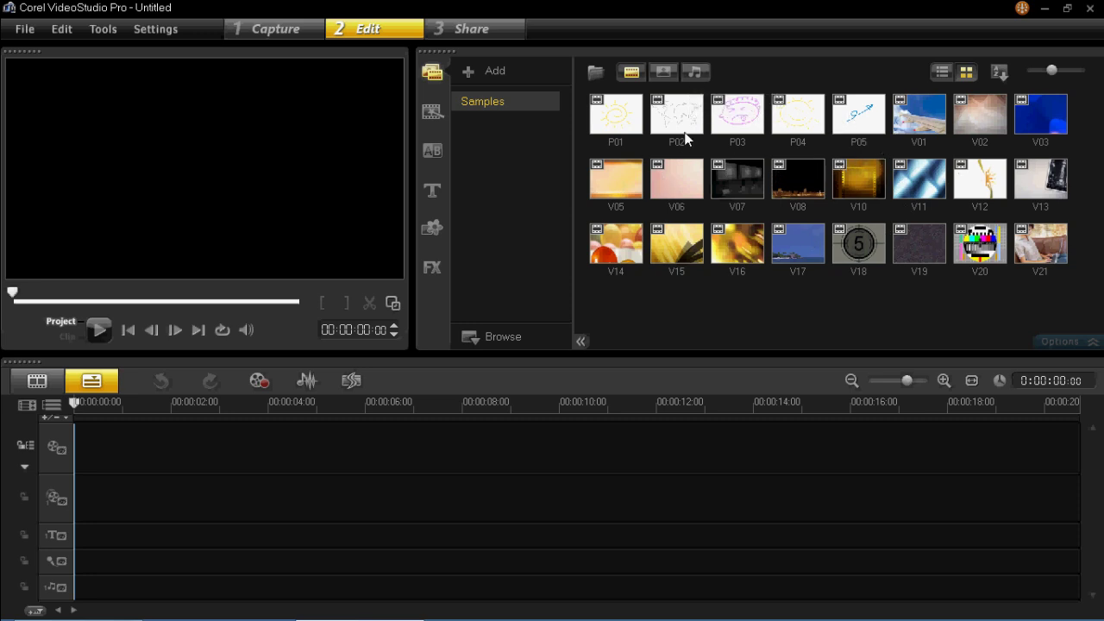
click(634, 74)
click(666, 72)
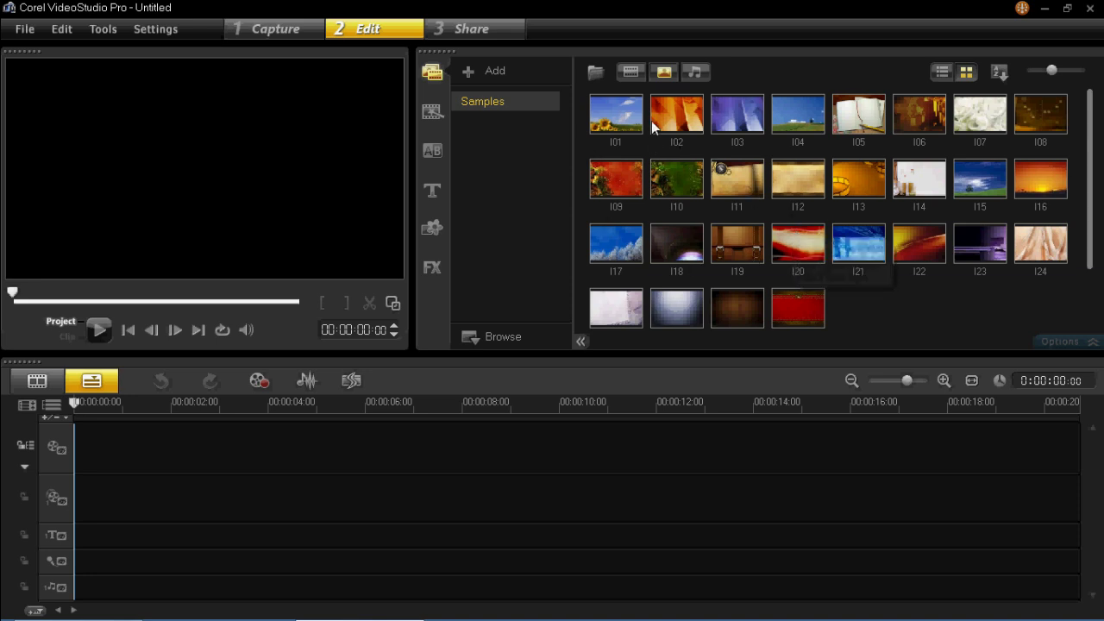
click(660, 72)
click(638, 72)
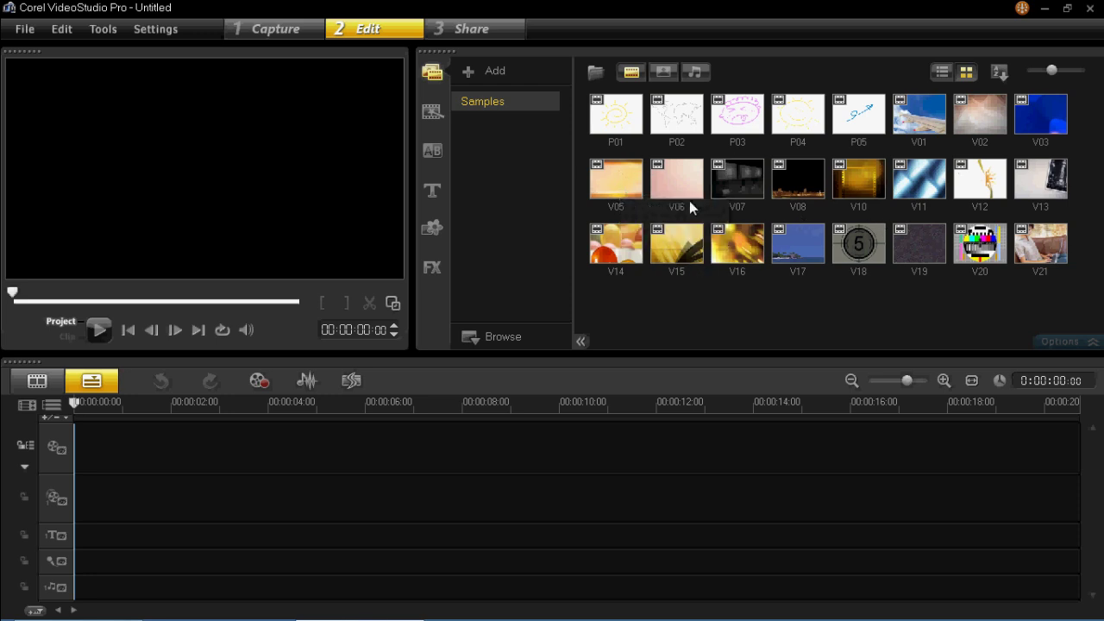
Drag the V12 sample clip onto the start of the video track.
click(978, 181)
drag(978, 181, 145, 461)
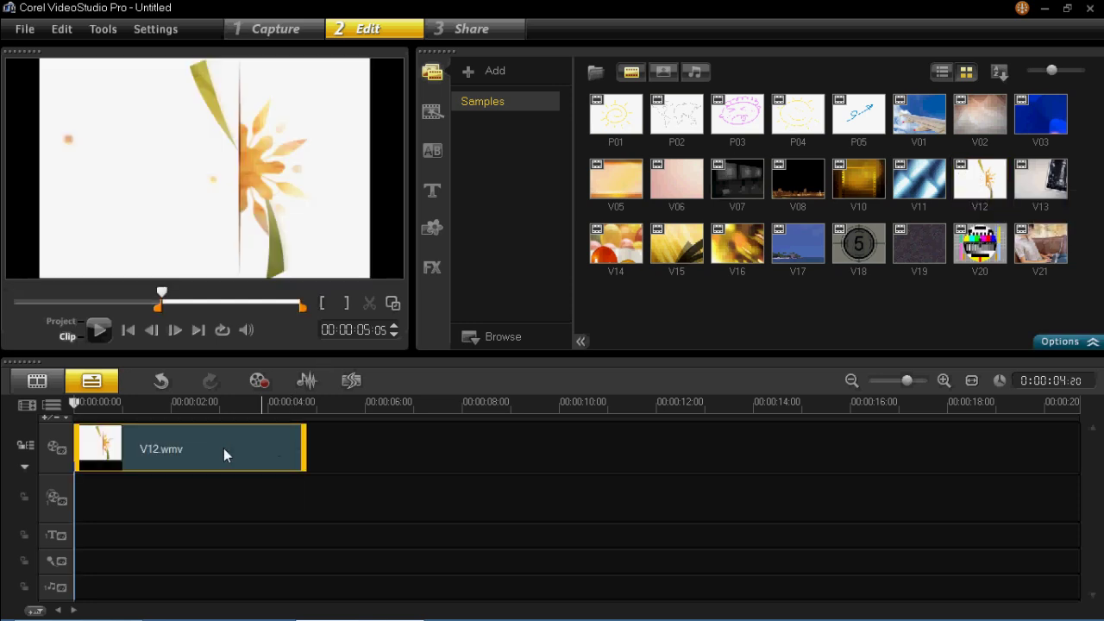
click(161, 403)
click(65, 407)
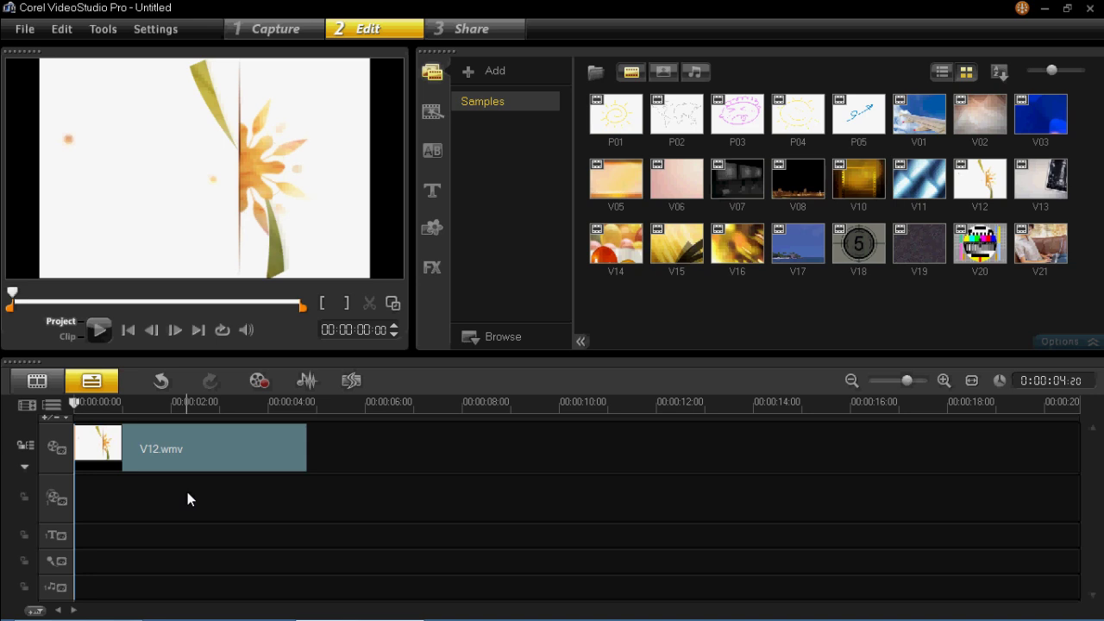
Trim V12 briefly, extend it back to its full 00:00:04:20 length, and play from the start.
click(286, 446)
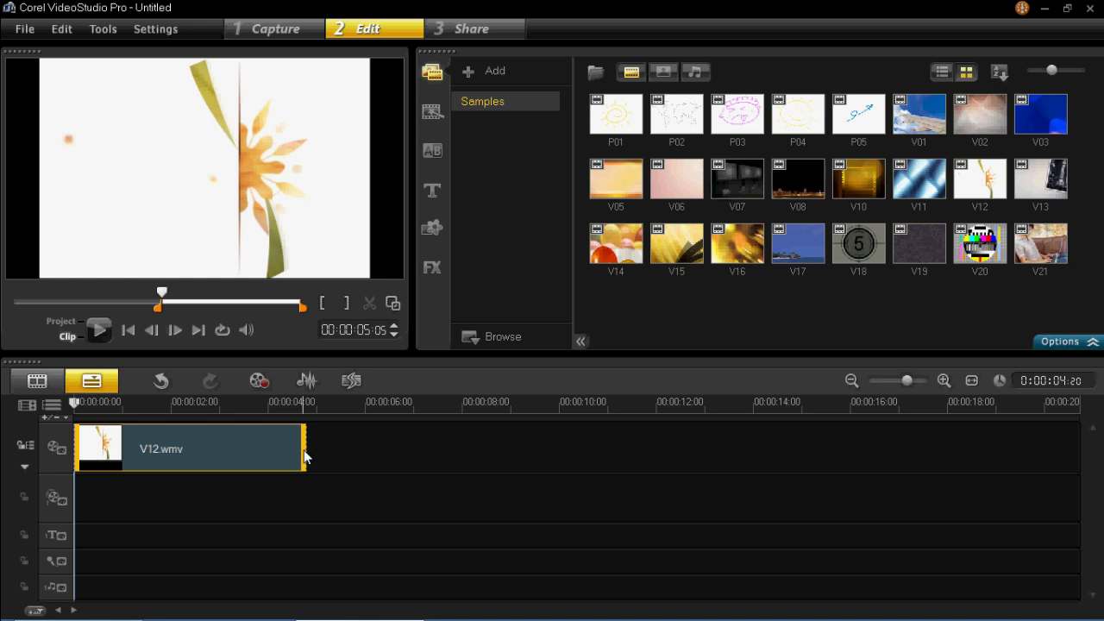
drag(305, 457, 273, 449)
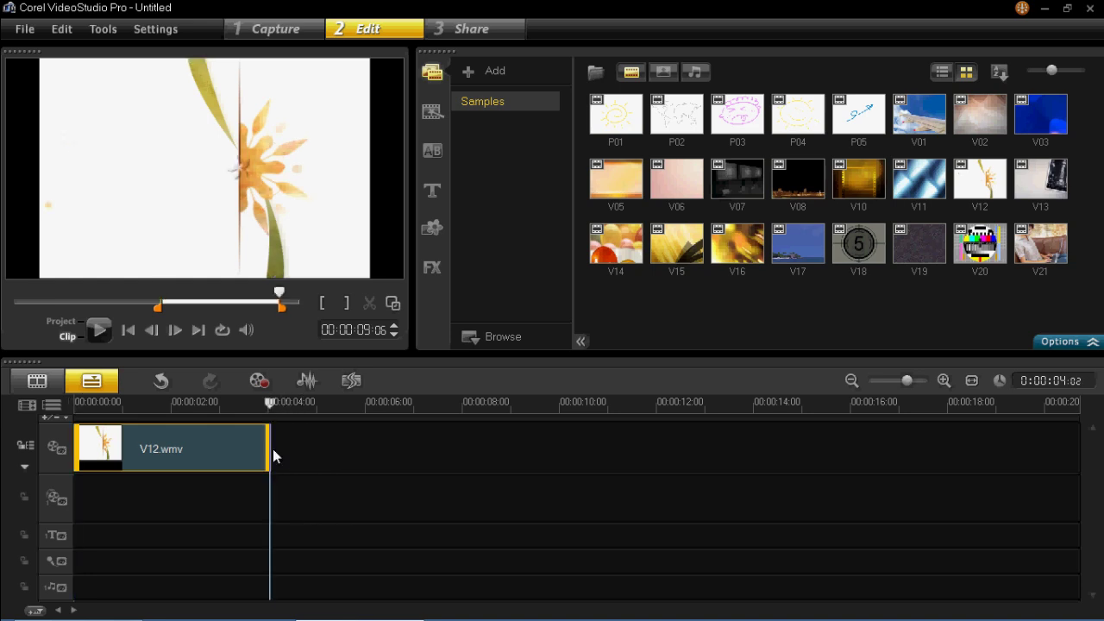
click(261, 406)
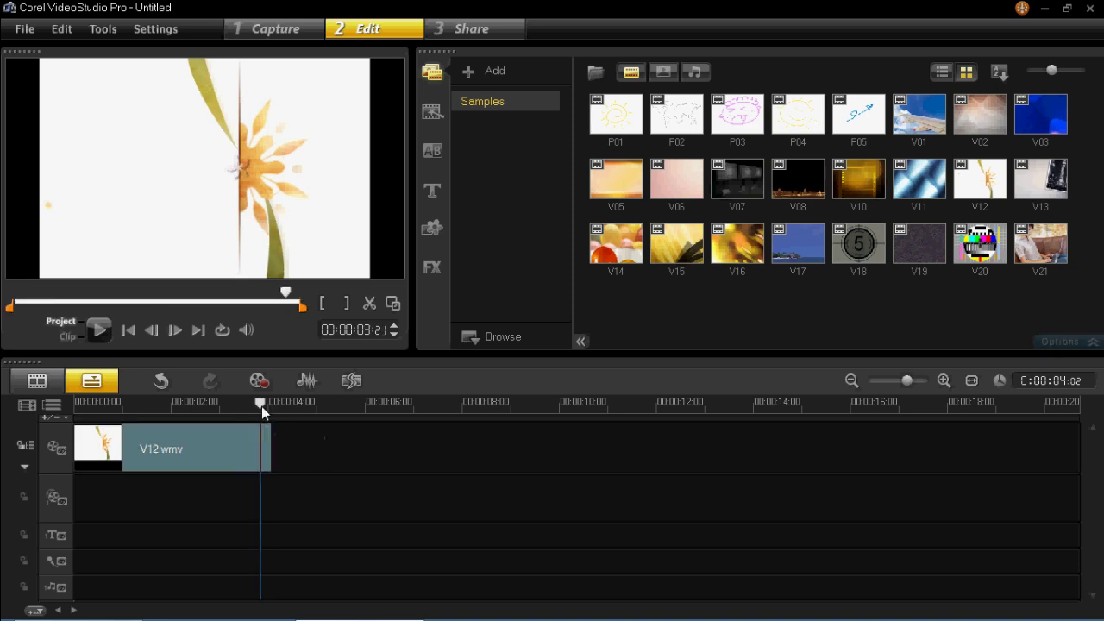
drag(261, 406, 273, 406)
click(258, 443)
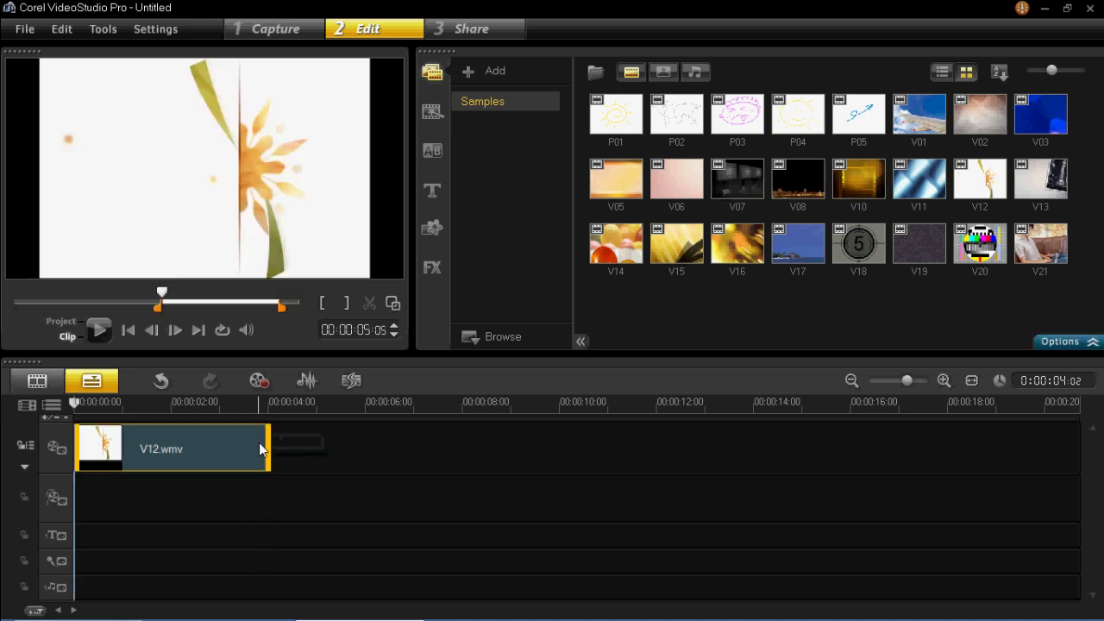
drag(268, 448, 357, 445)
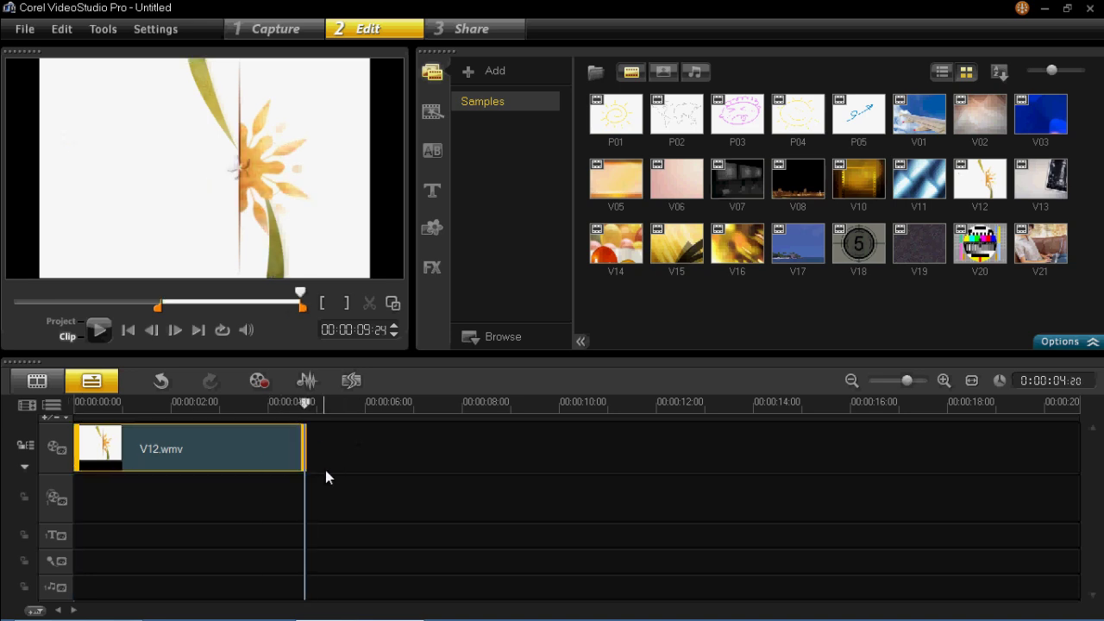
click(251, 422)
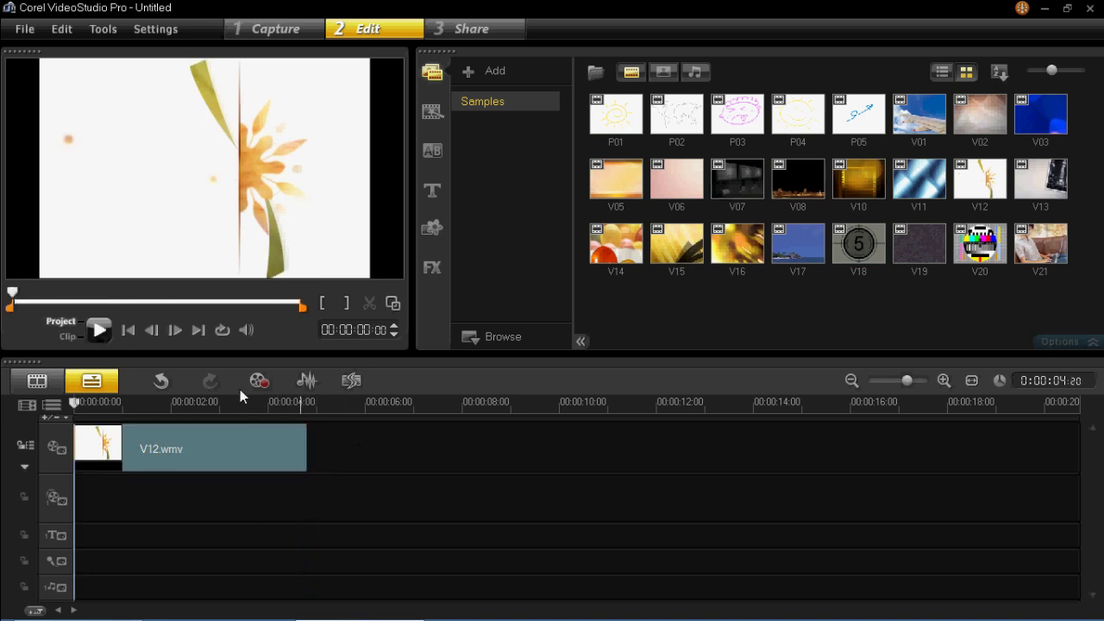
key(space)
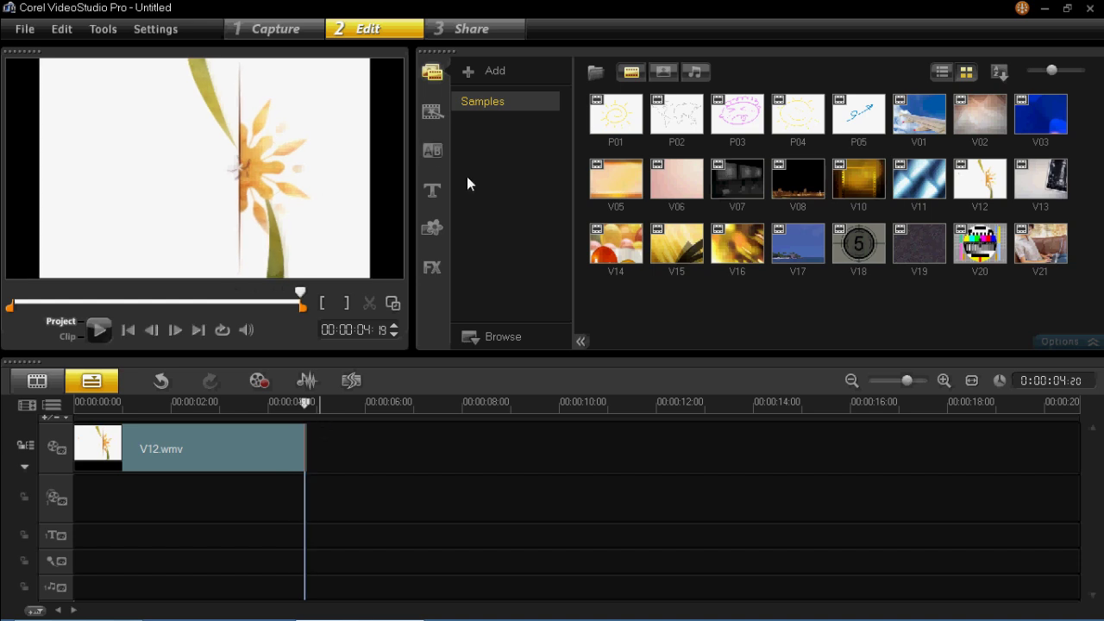
Show the Title library presets and title editing options, with the playhead back at the start.
click(434, 191)
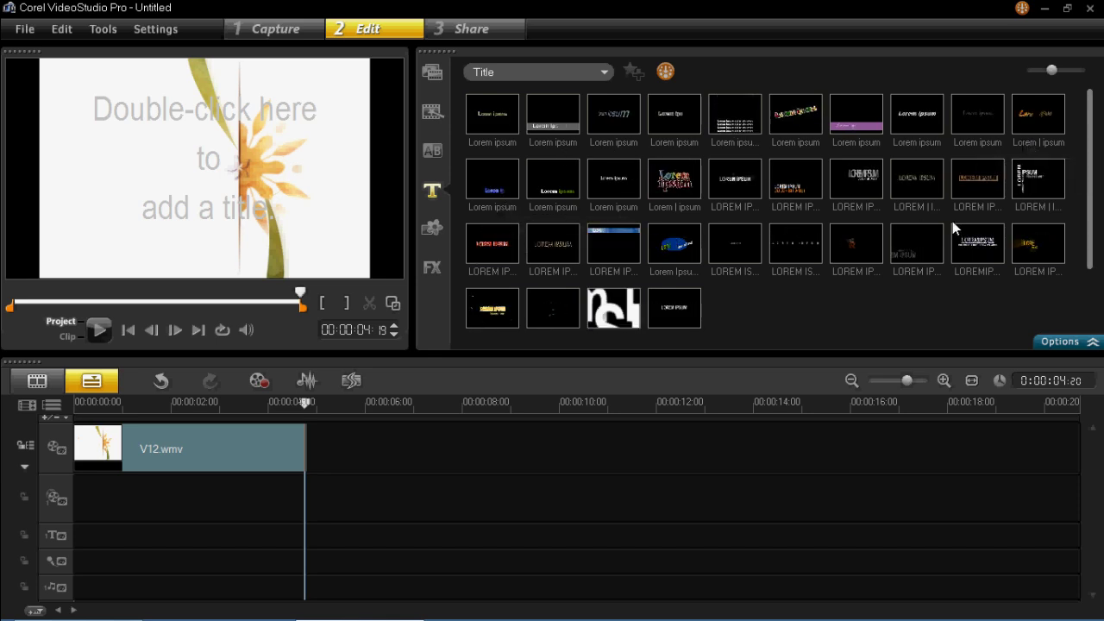
click(1058, 341)
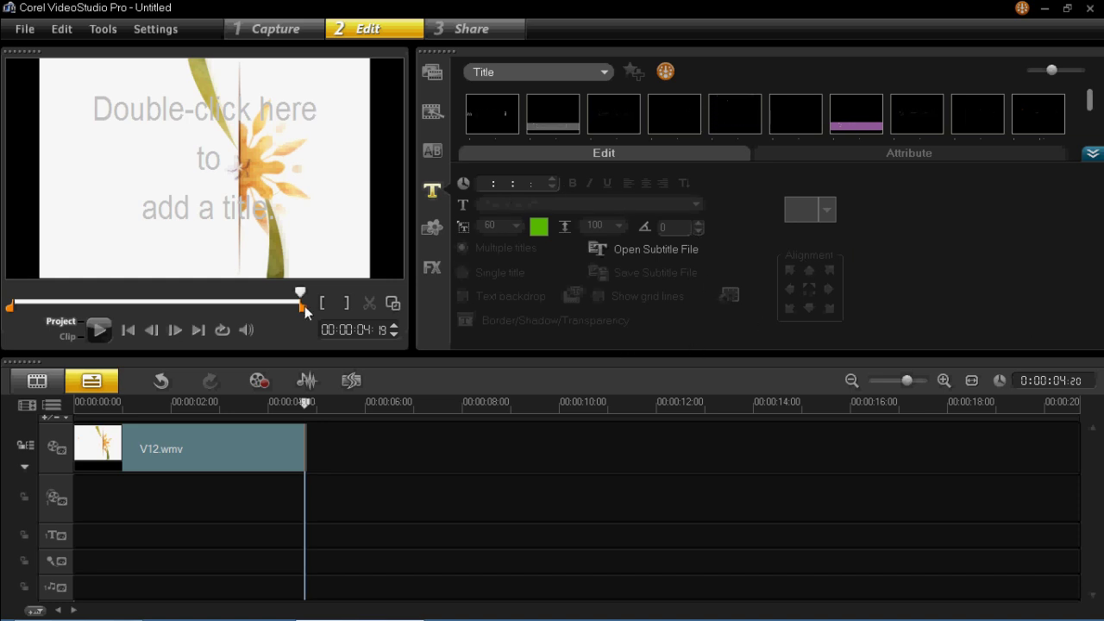
drag(117, 402, 75, 402)
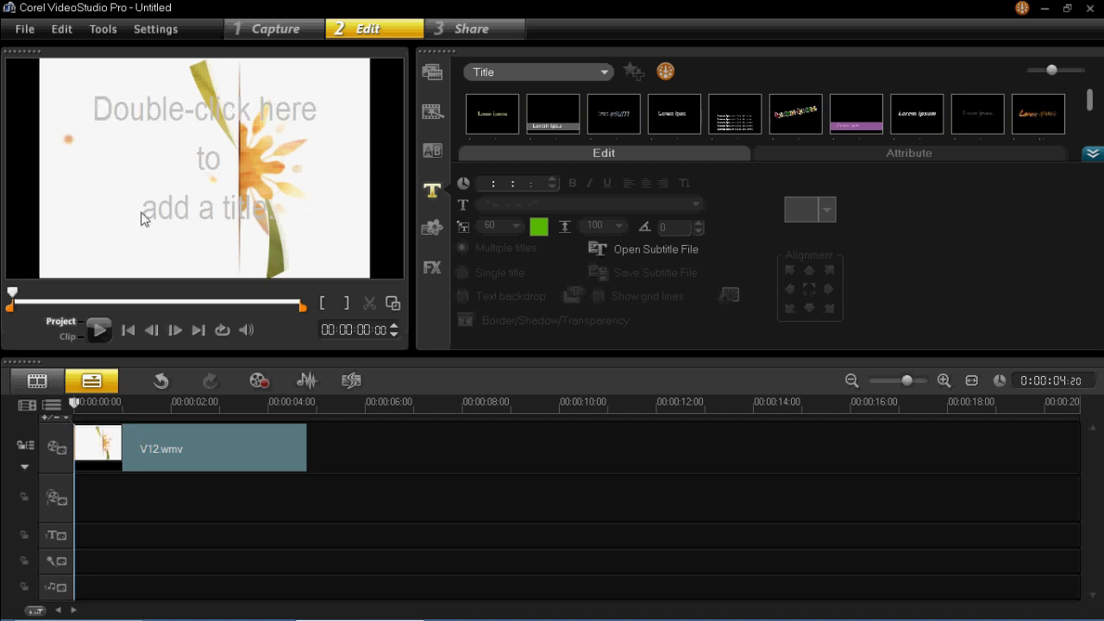
Add a title reading 'Daves top Tips' in the preview frame.
double_click(216, 187)
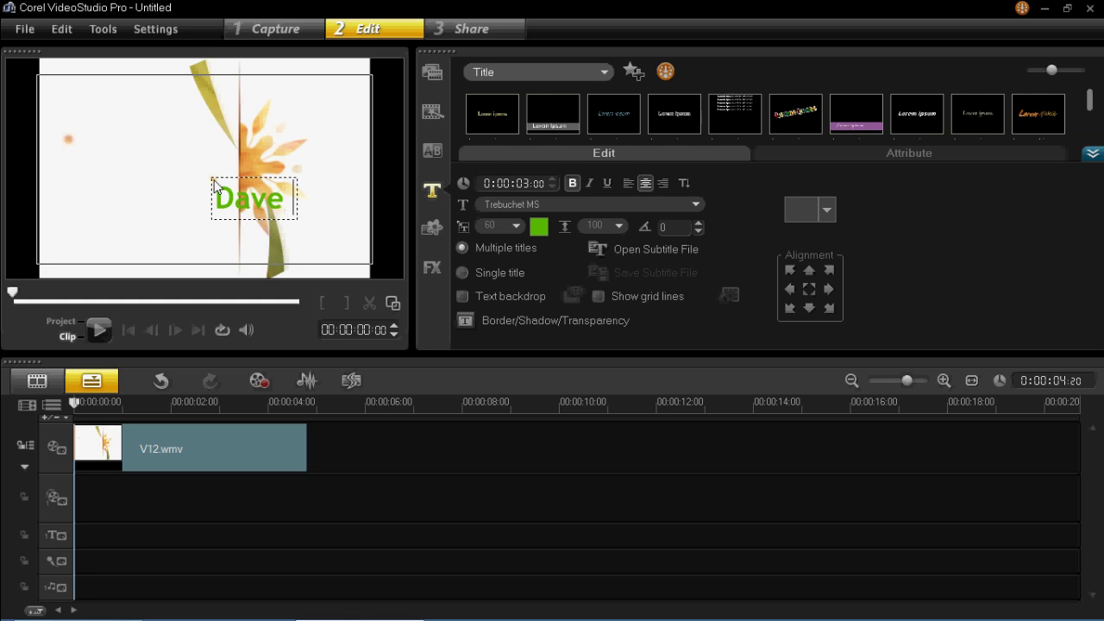
text(Daves top)
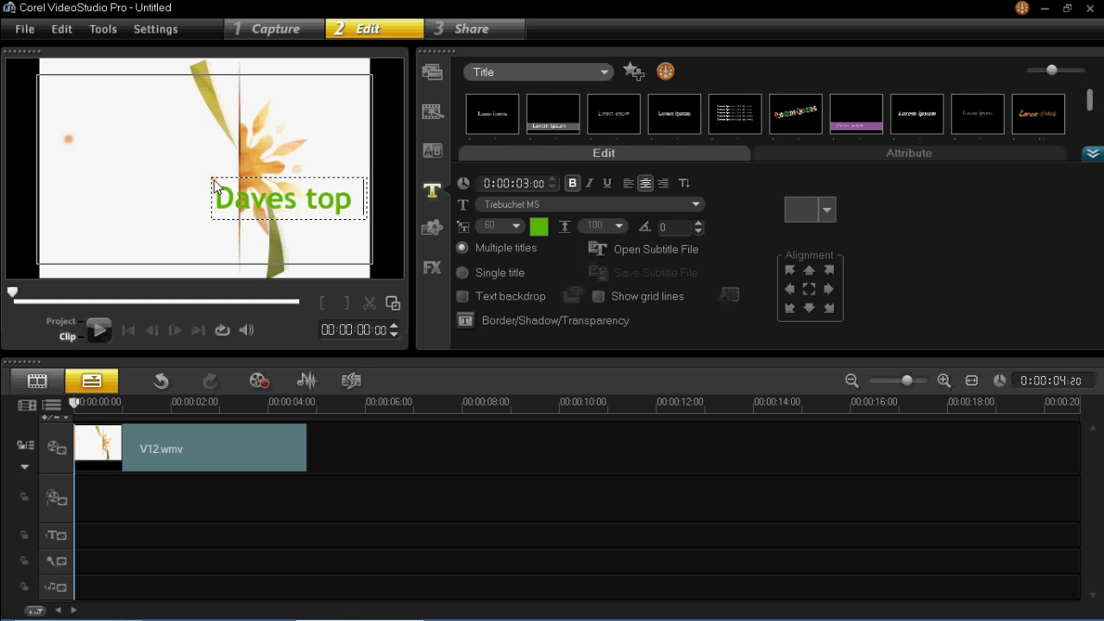
text( Tips)
click(141, 141)
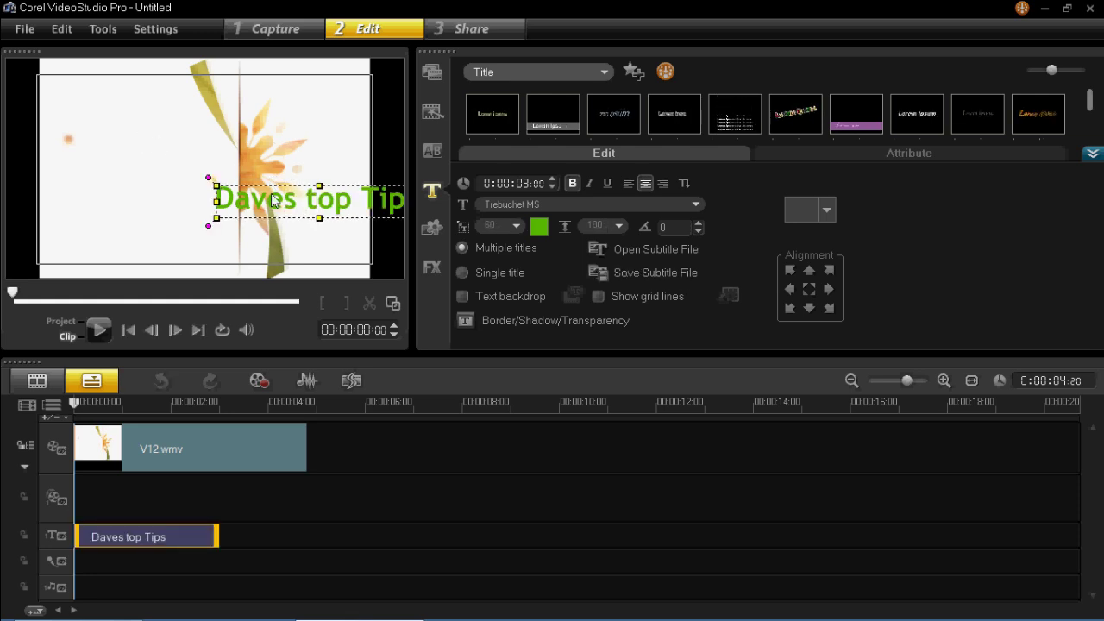
drag(273, 205, 111, 115)
Capitalize 'Top' on a single line and move the title to the lower left.
click(141, 113)
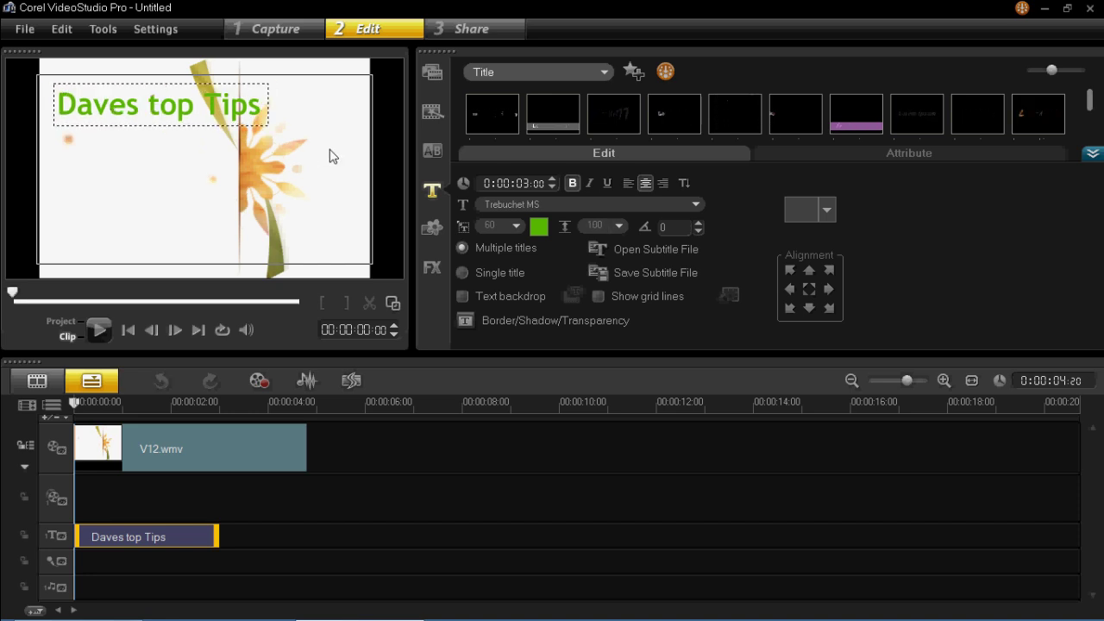
key(Delete)
text(T)
key(Return)
key(BackSpace)
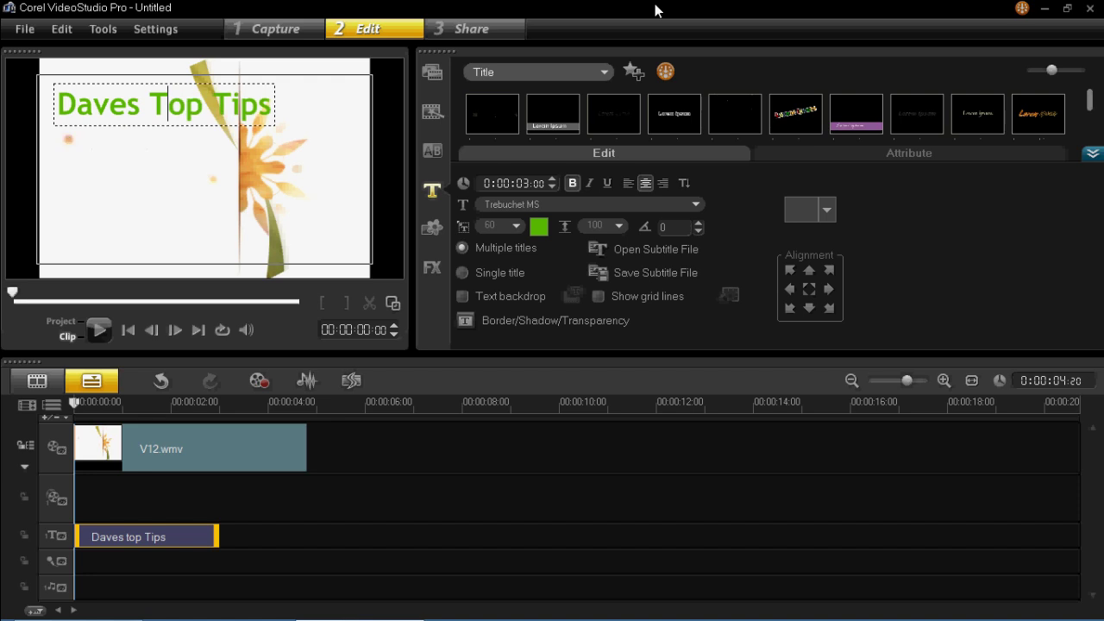
click(188, 147)
drag(204, 103, 222, 245)
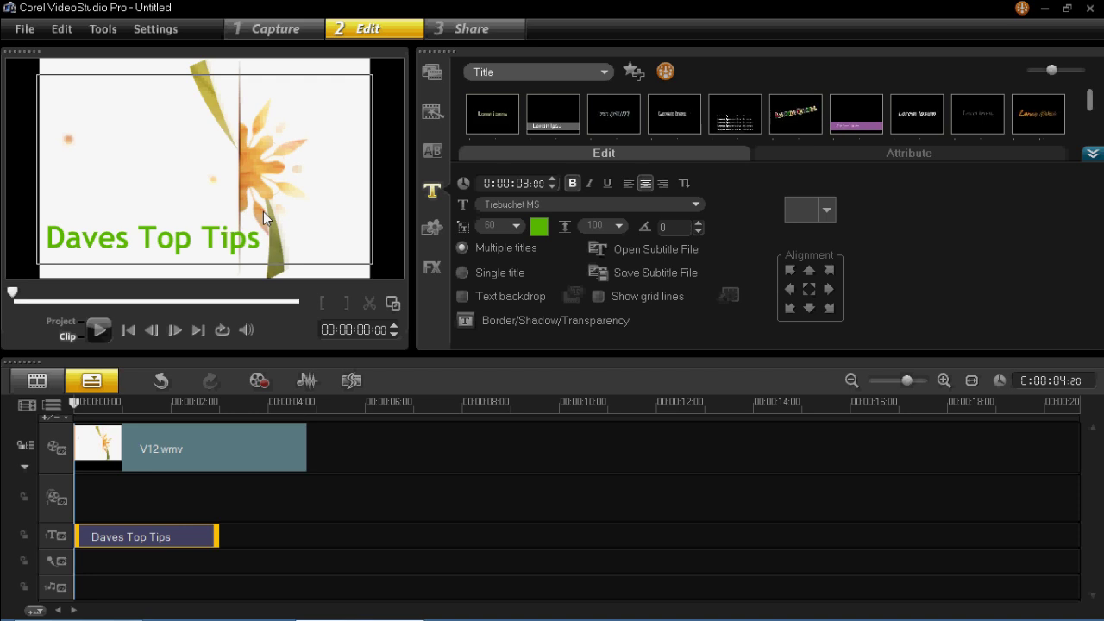
Insert the apostrophe so the title reads 'Dave's Top Tips'.
double_click(115, 246)
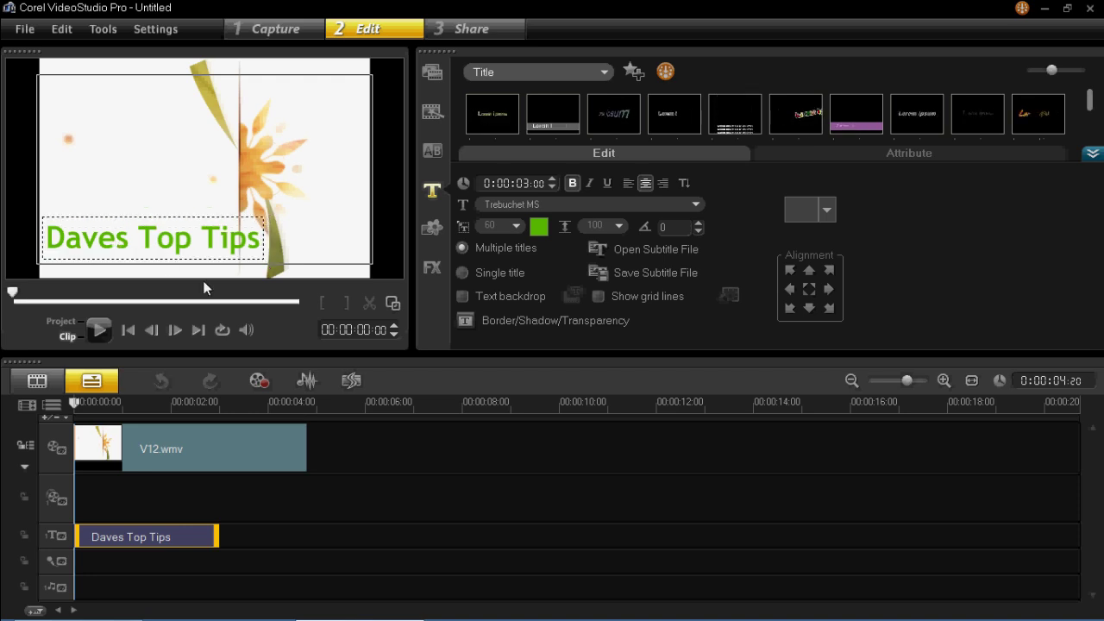
text(')
click(212, 185)
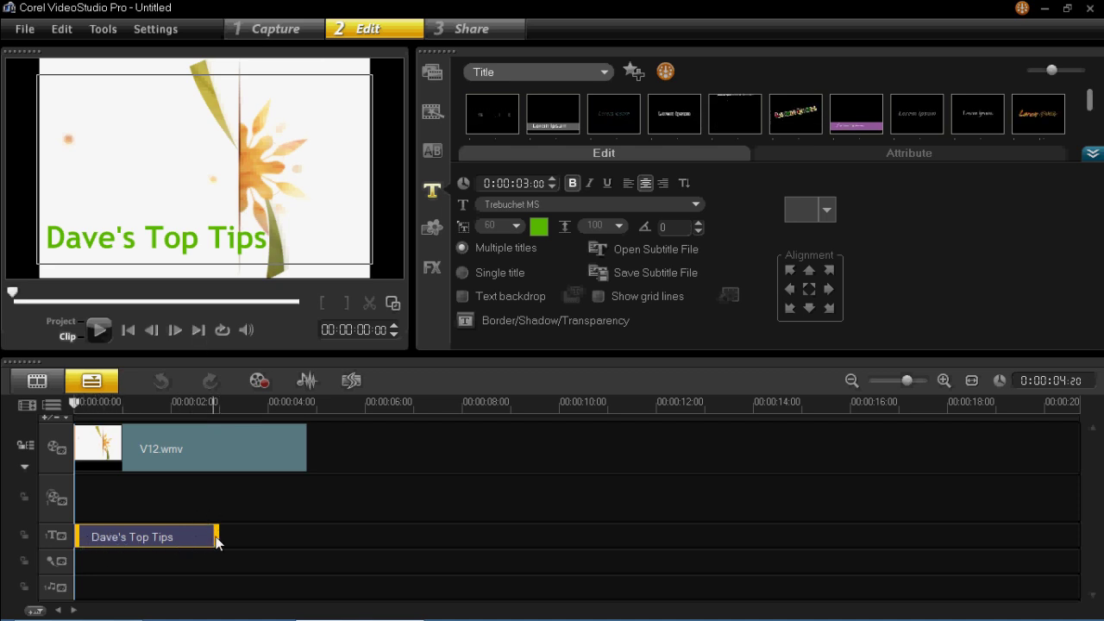
Preview the project from the start with the title clip deselected.
click(69, 461)
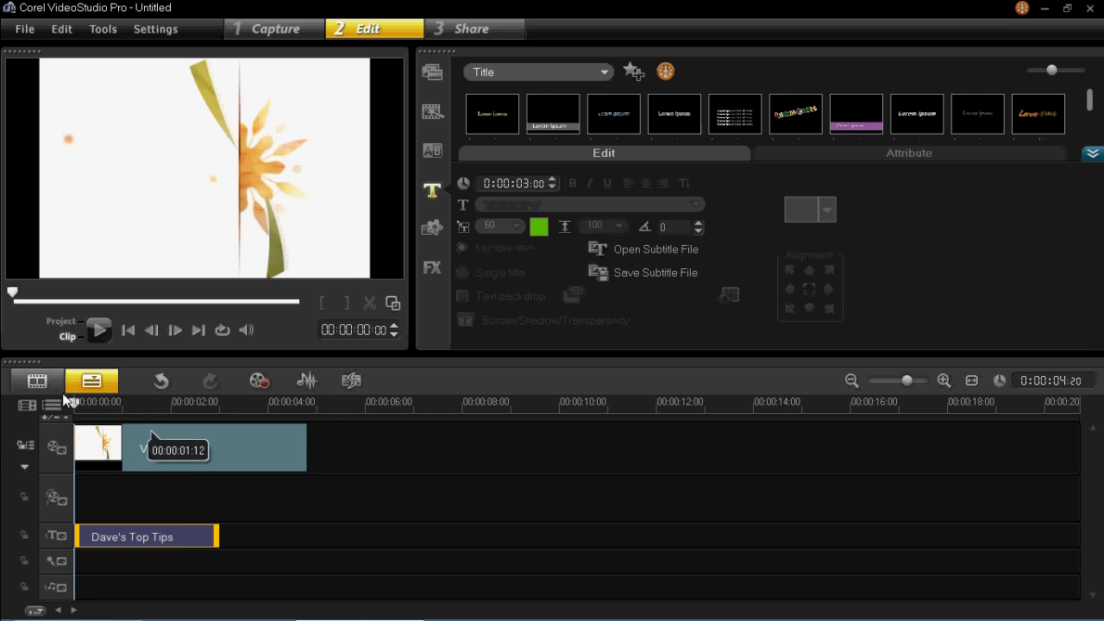
click(99, 331)
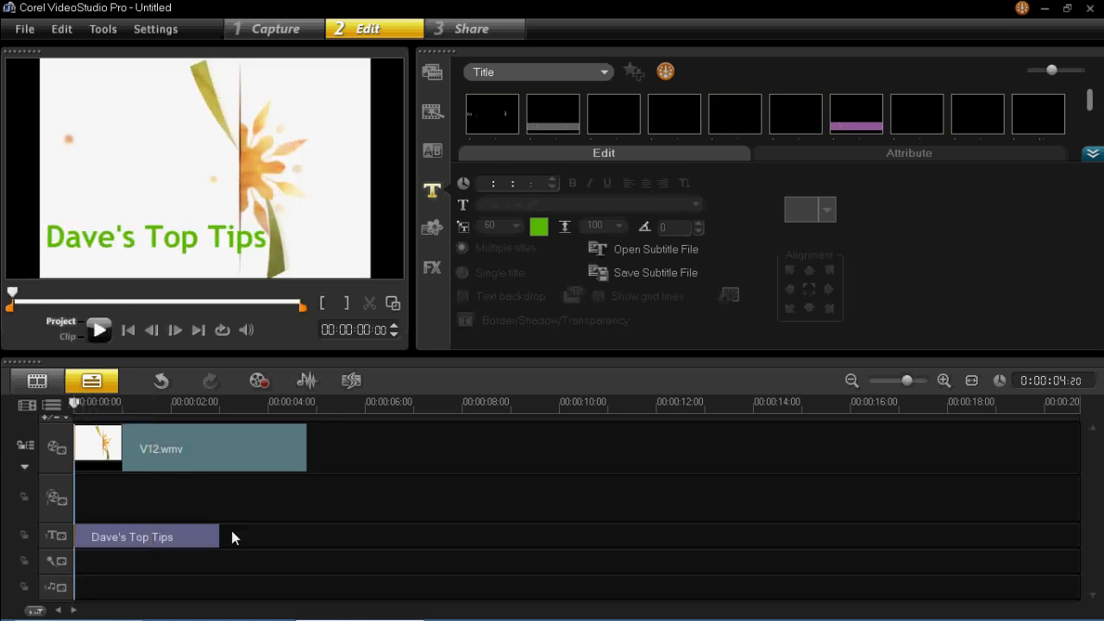
mouse_move(312, 596)
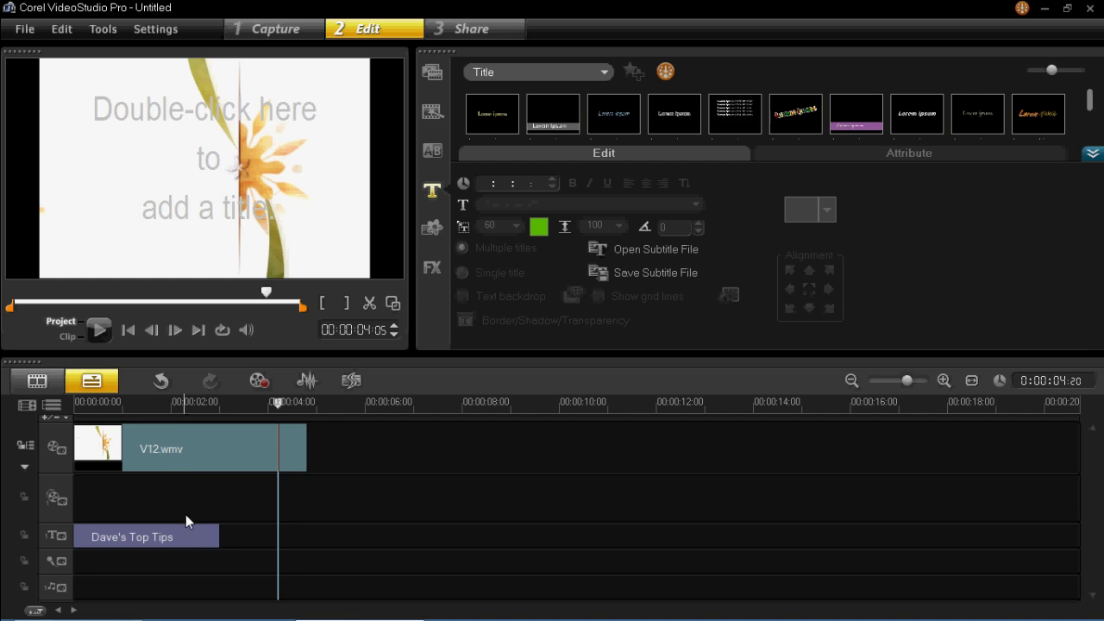
Stretch the title clip to end with V12 at 00:00:04:20 and replay from the start.
click(177, 535)
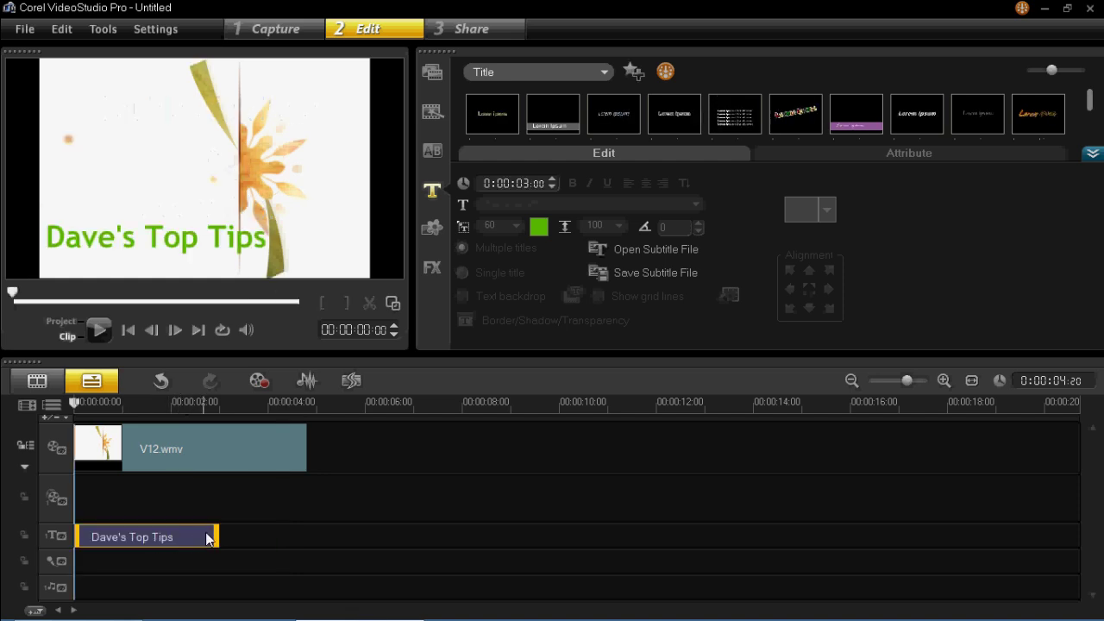
drag(211, 402, 217, 452)
click(215, 536)
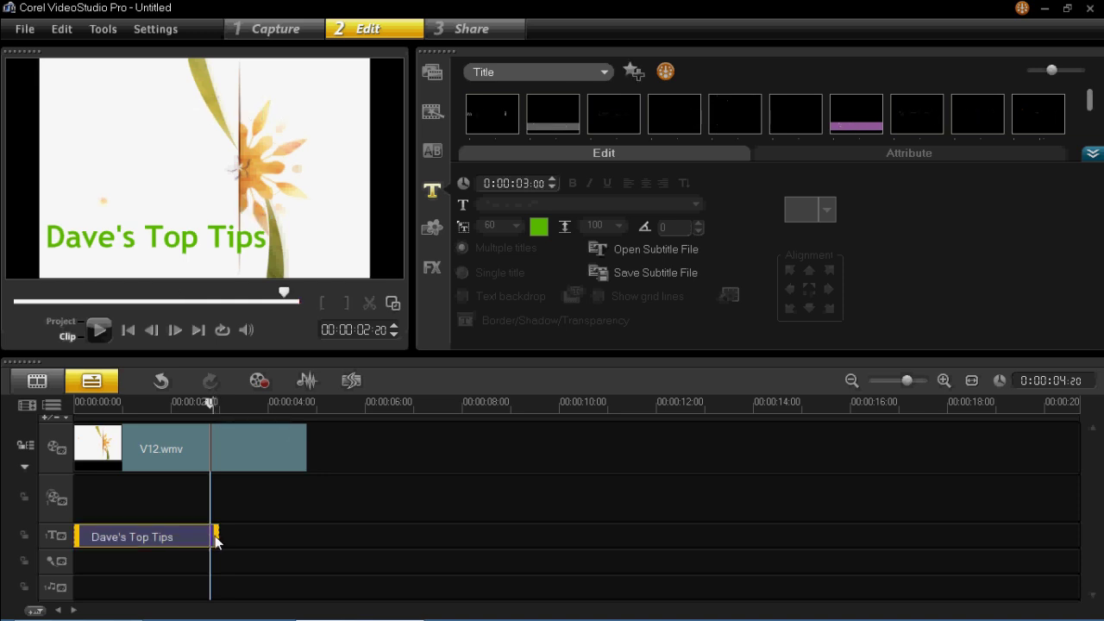
drag(216, 540, 303, 529)
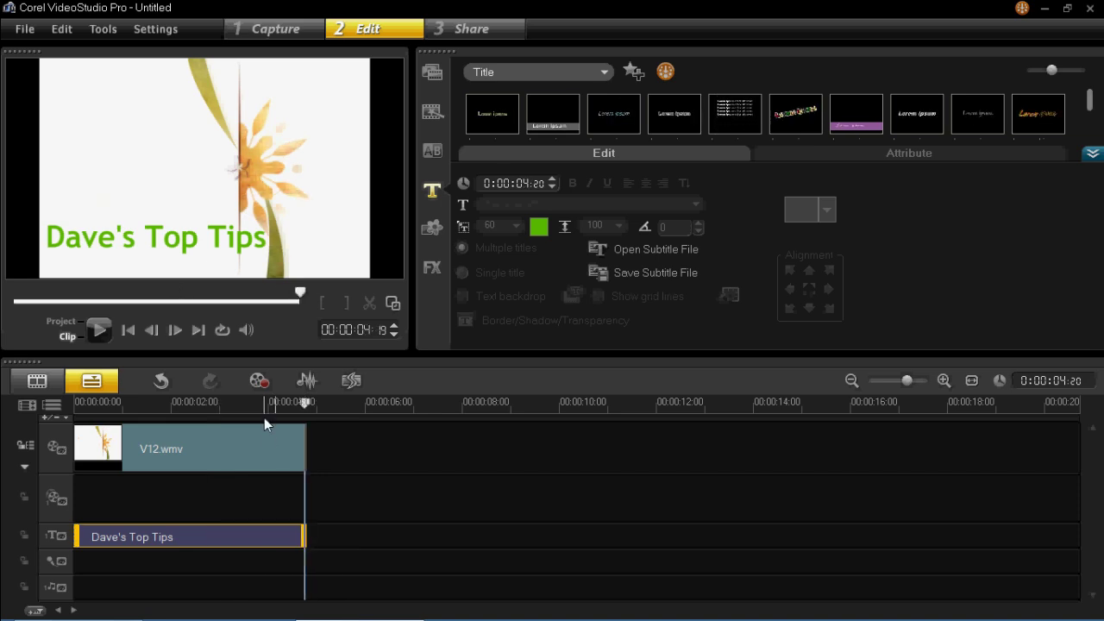
click(198, 405)
drag(185, 406, 79, 403)
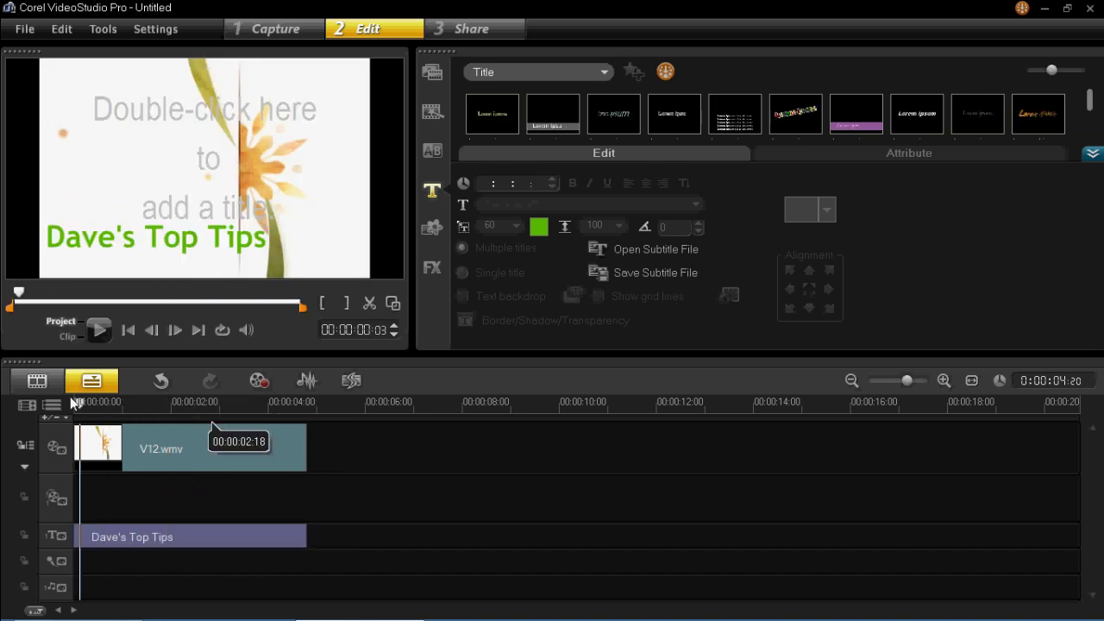
click(100, 331)
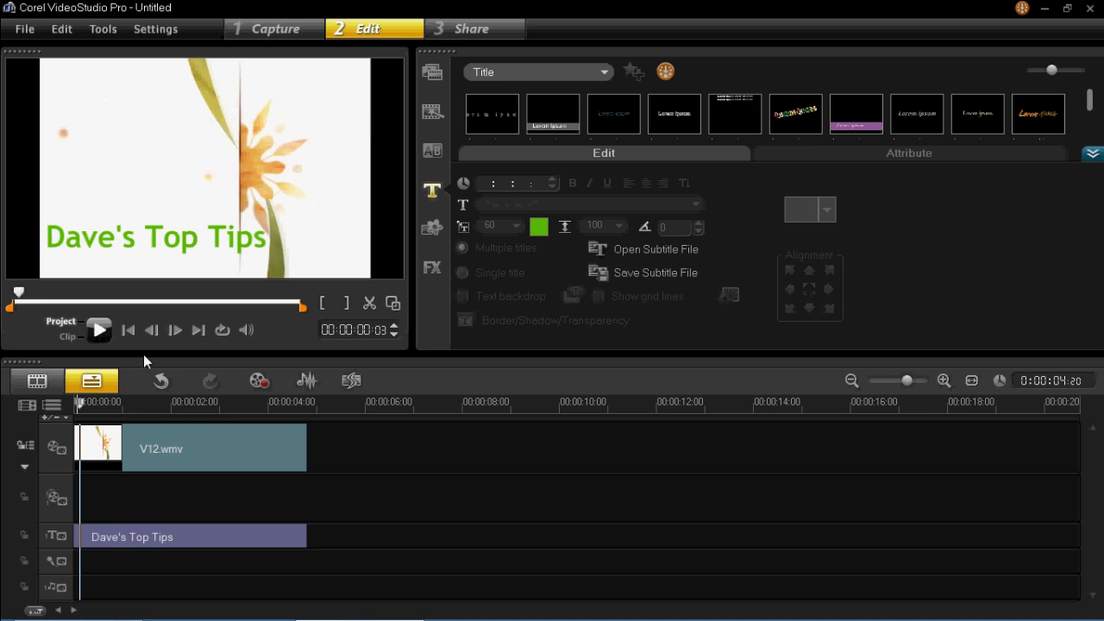
Pause playback, select the title, and turn on animation in its Attribute settings.
click(101, 331)
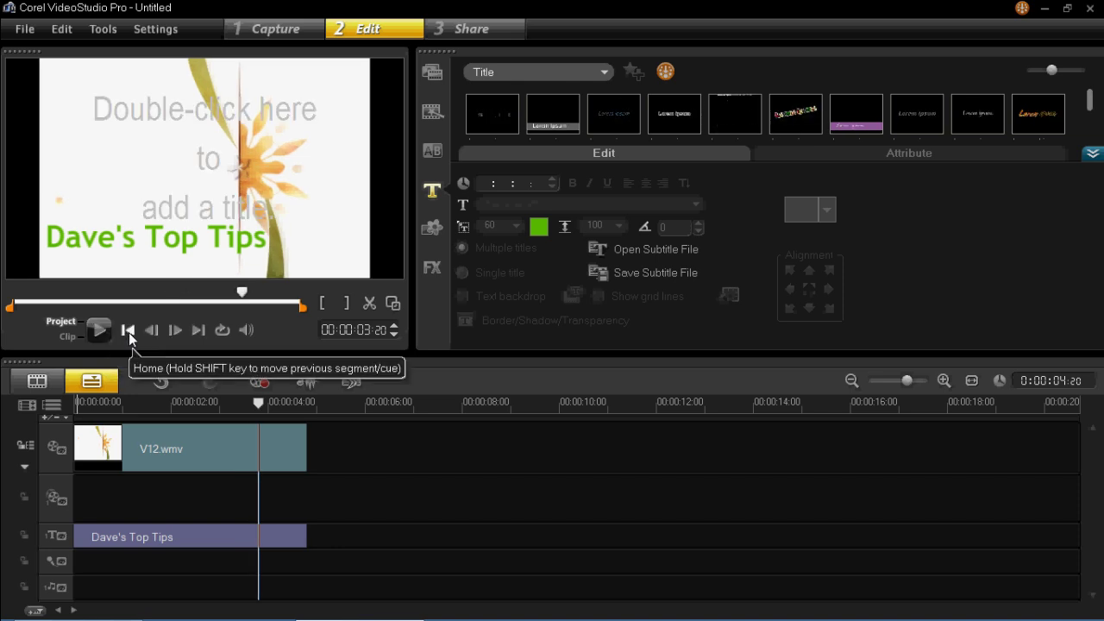
click(131, 541)
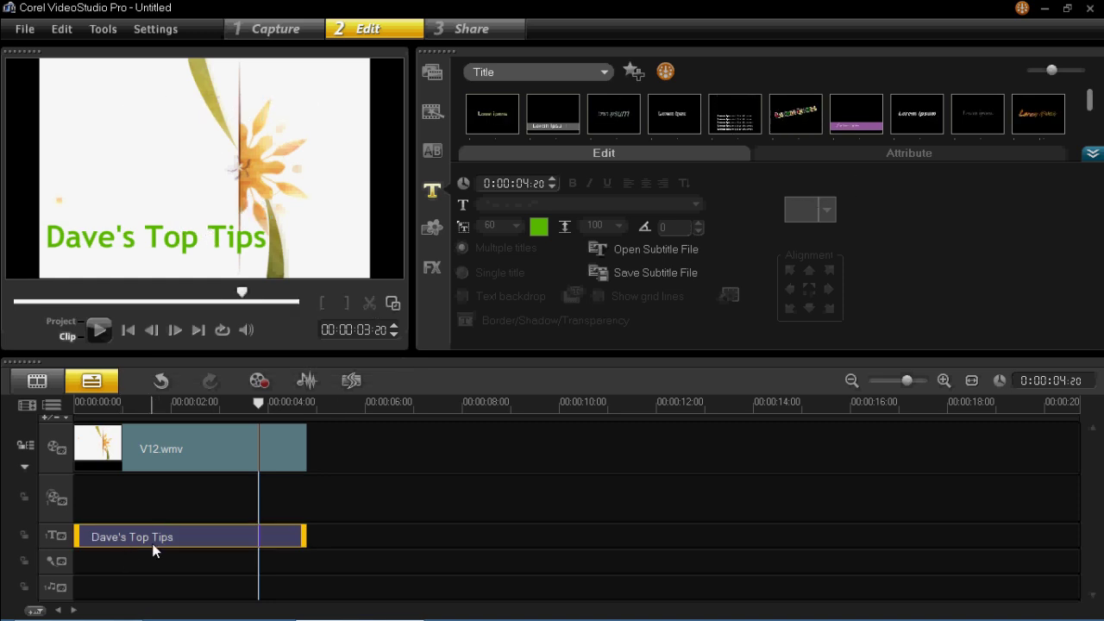
click(168, 247)
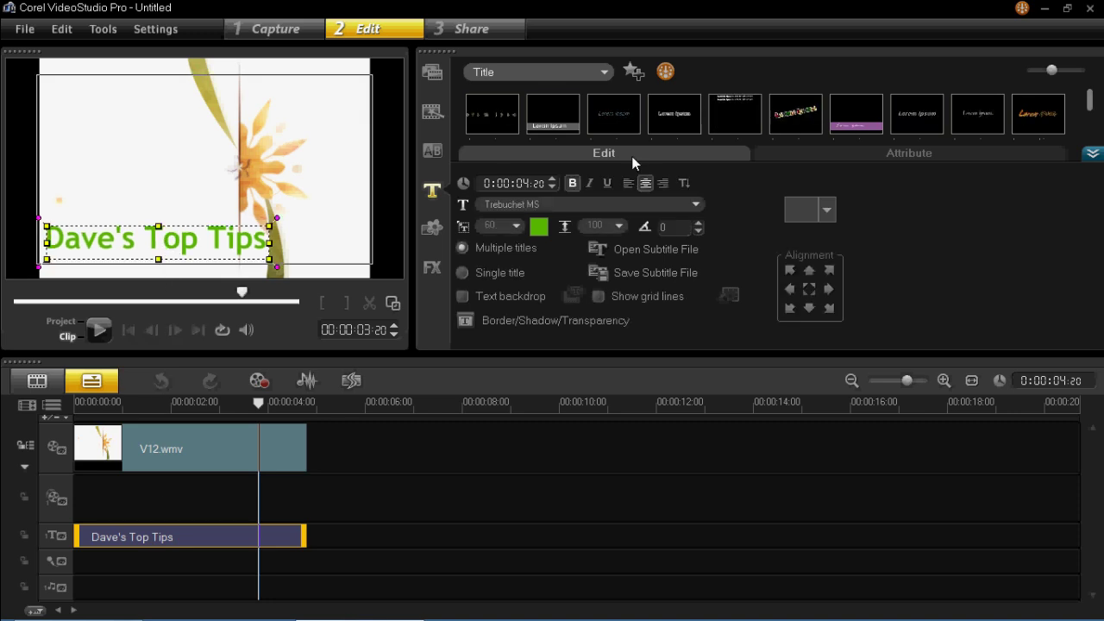
click(809, 151)
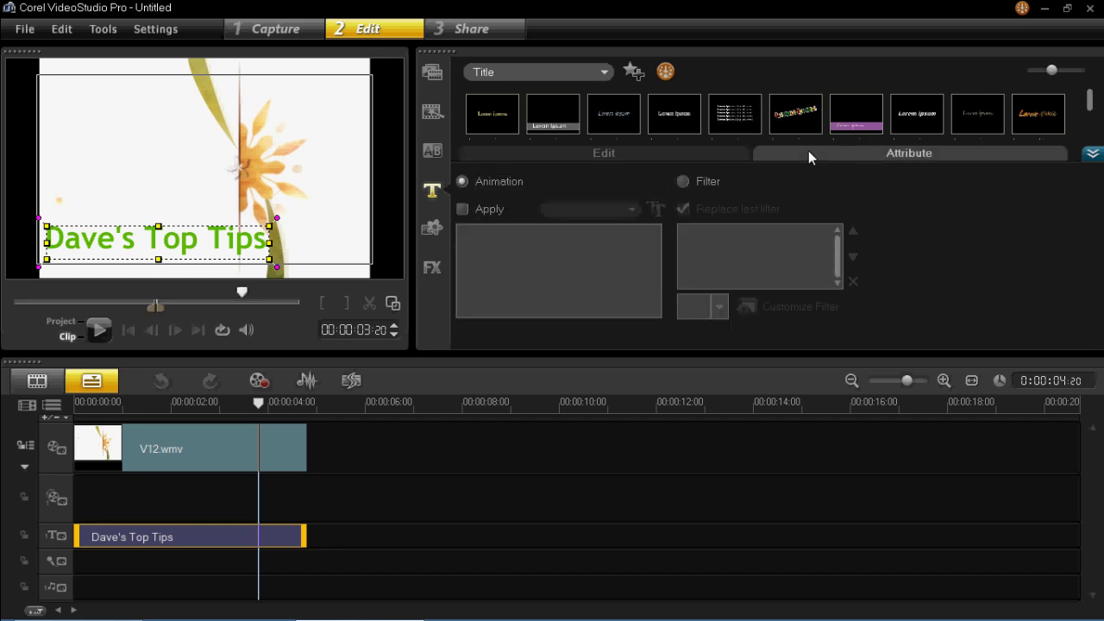
click(482, 210)
Try the Fade, Fly and Swing animation types on the title.
click(566, 210)
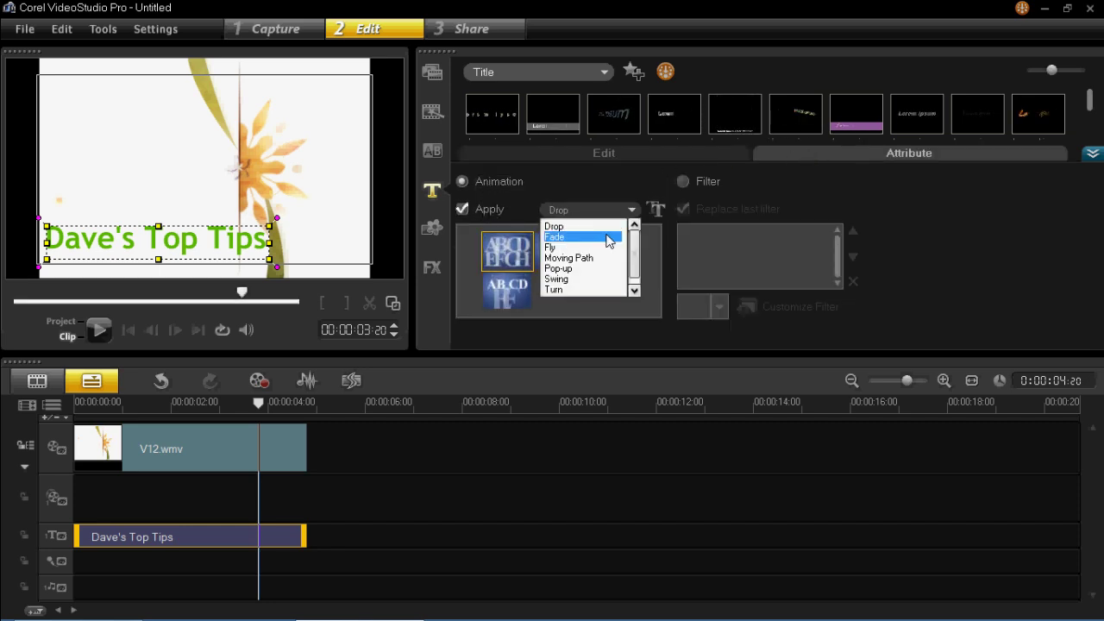
scroll(635, 250, down, 1)
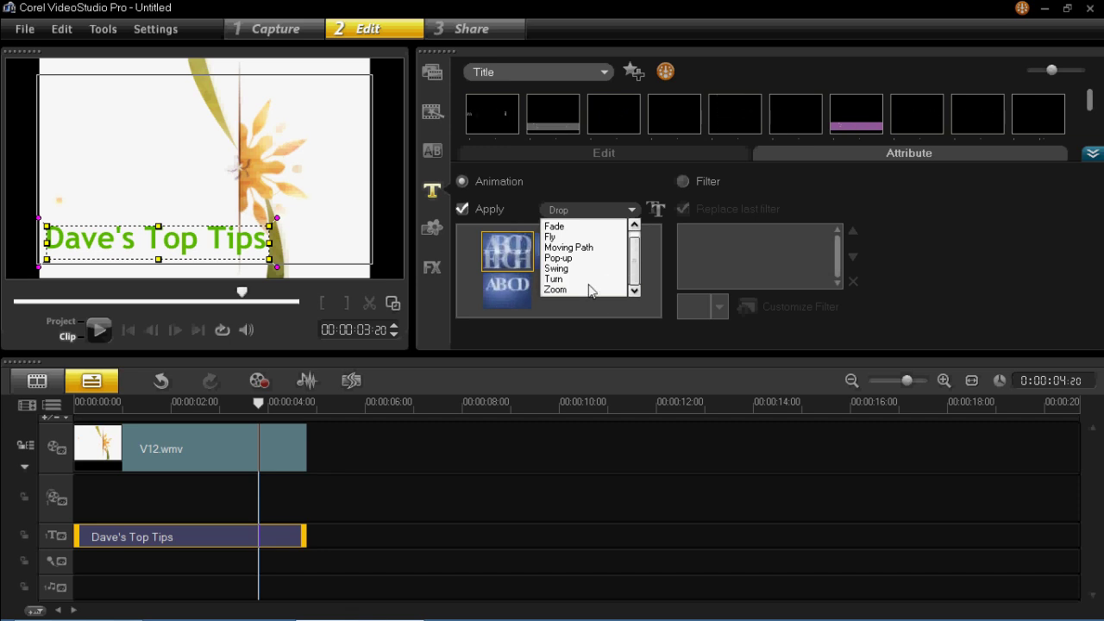
drag(635, 257, 635, 240)
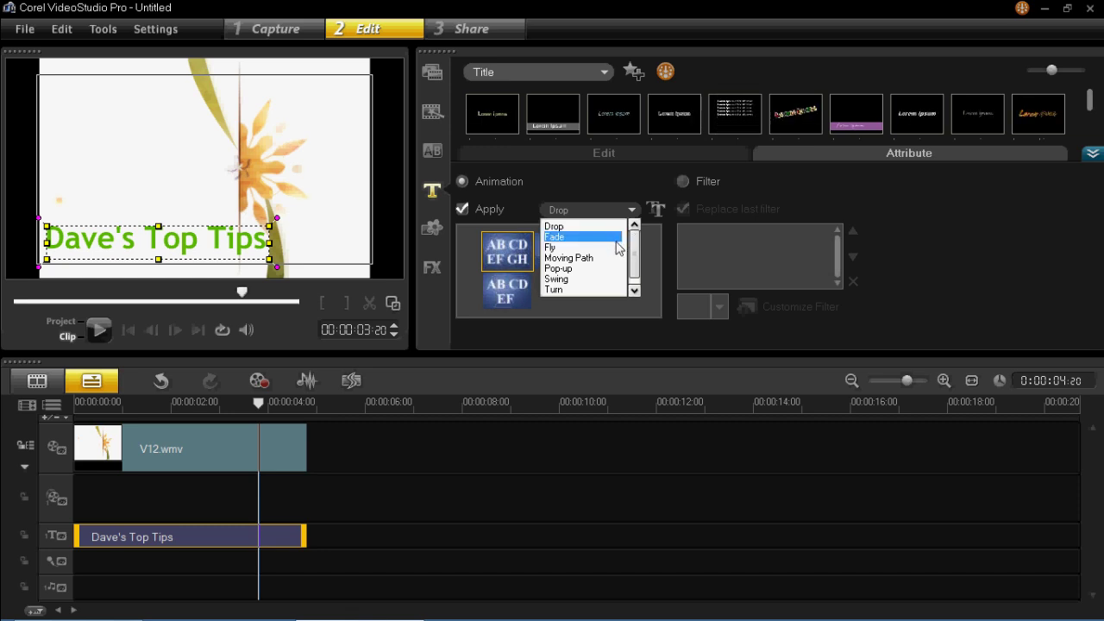
click(620, 237)
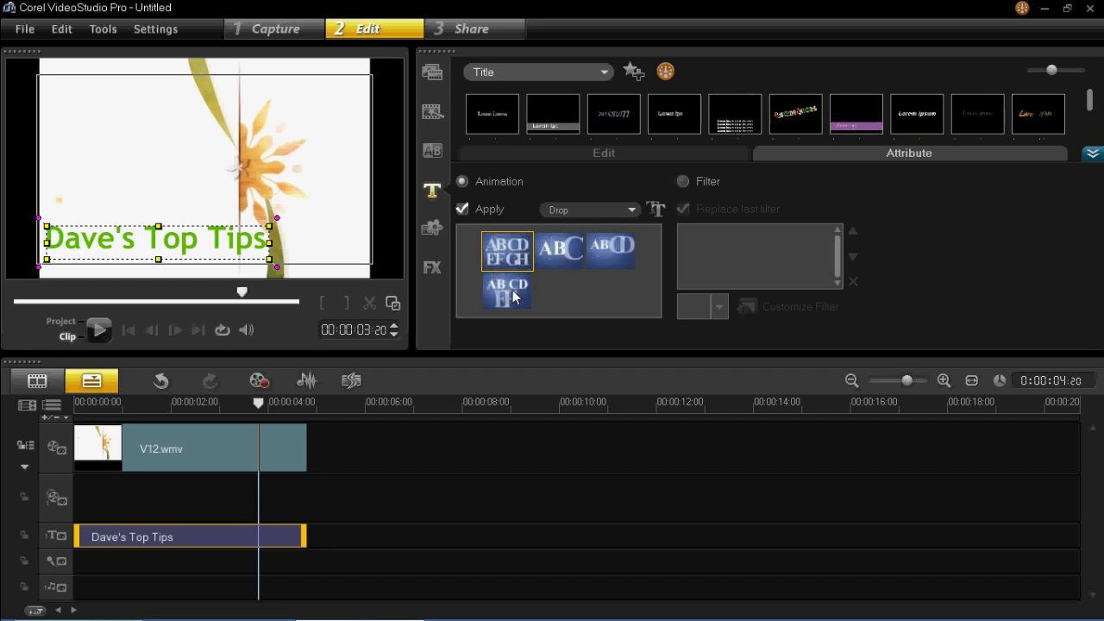
click(586, 214)
click(604, 235)
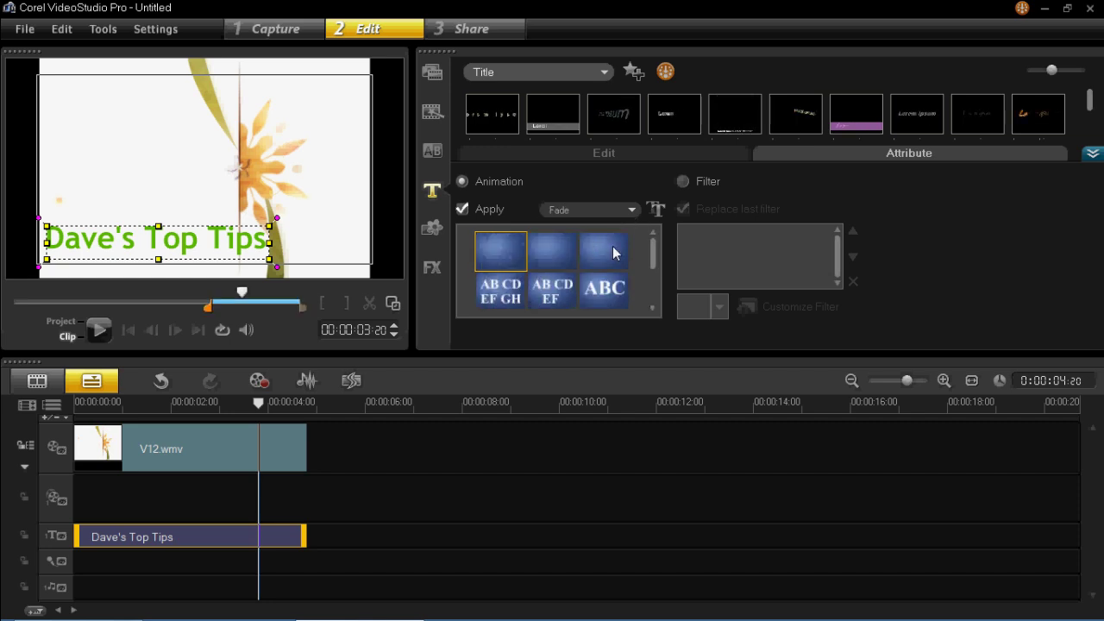
mouse_move(651, 239)
mouse_down()
mouse_move(652, 280)
mouse_move(652, 248)
mouse_up()
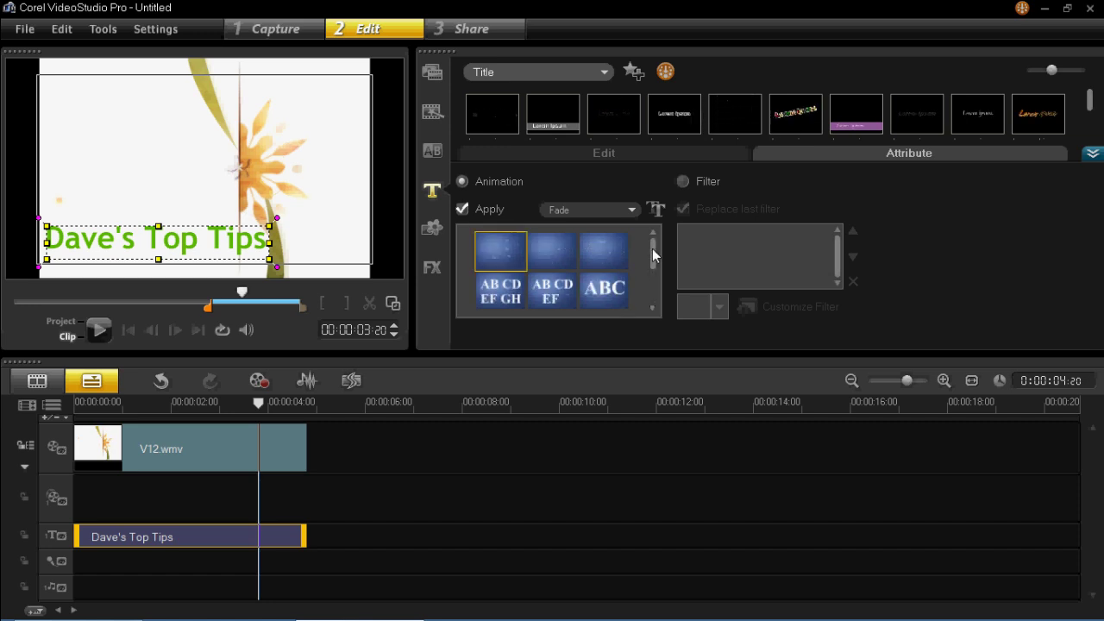
click(610, 211)
click(605, 226)
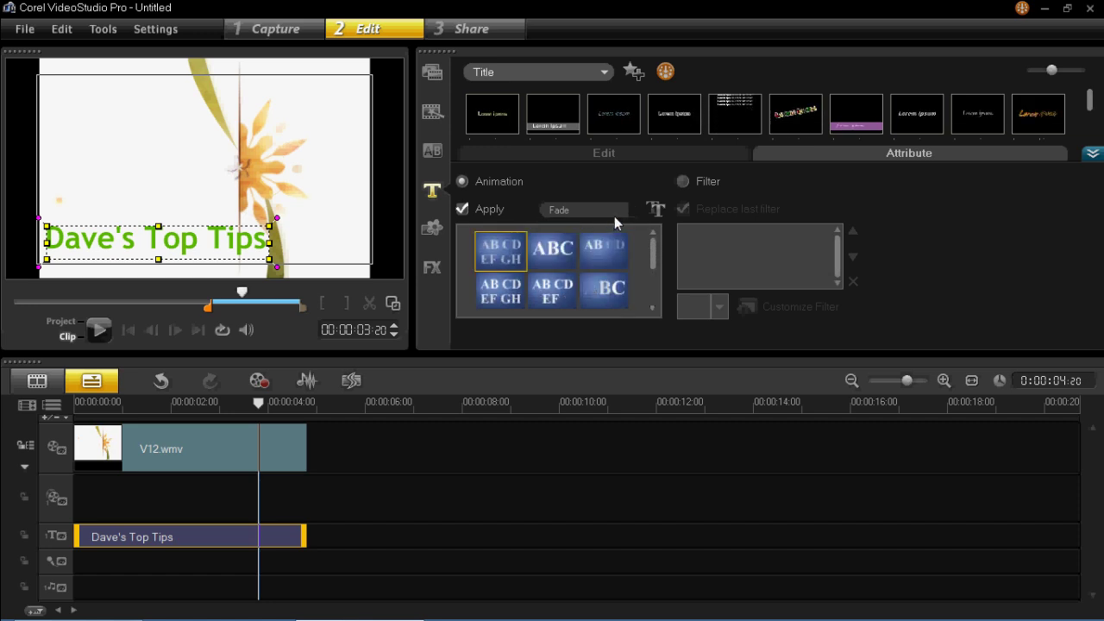
click(614, 214)
click(616, 234)
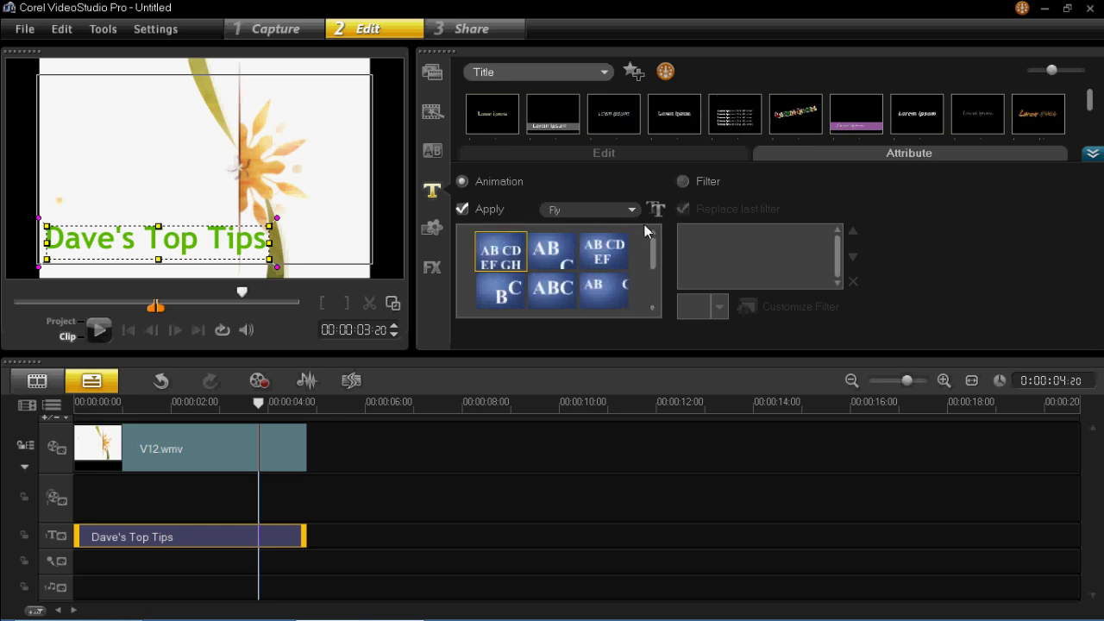
click(630, 211)
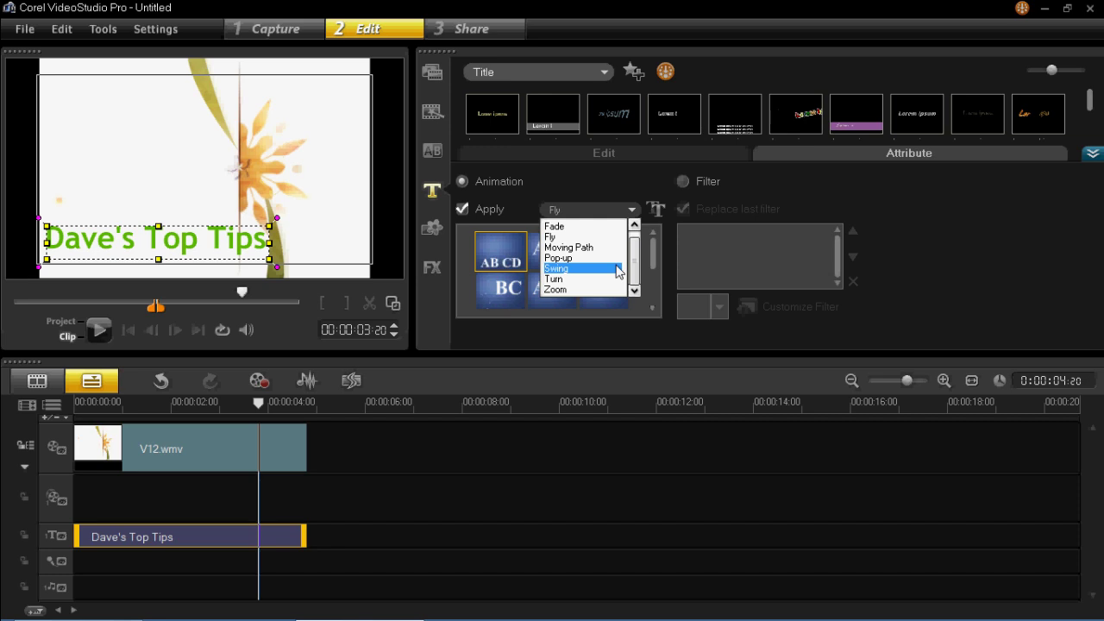
click(618, 269)
Apply the second Drop animation preset and scrub the preview to check it.
click(629, 210)
scroll(621, 235, up, 1)
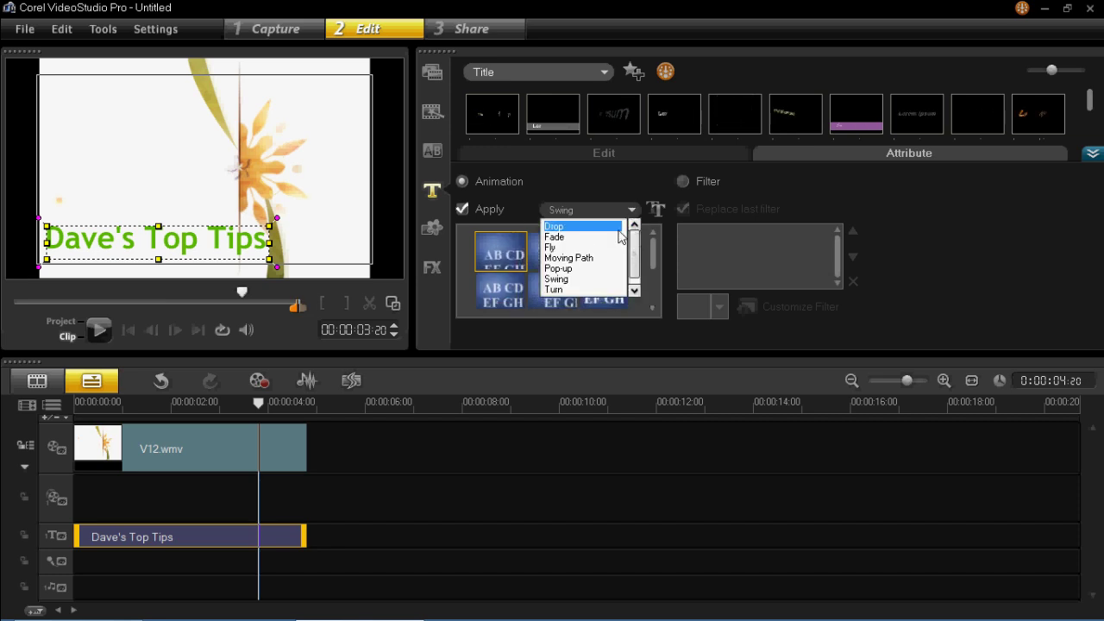
click(618, 229)
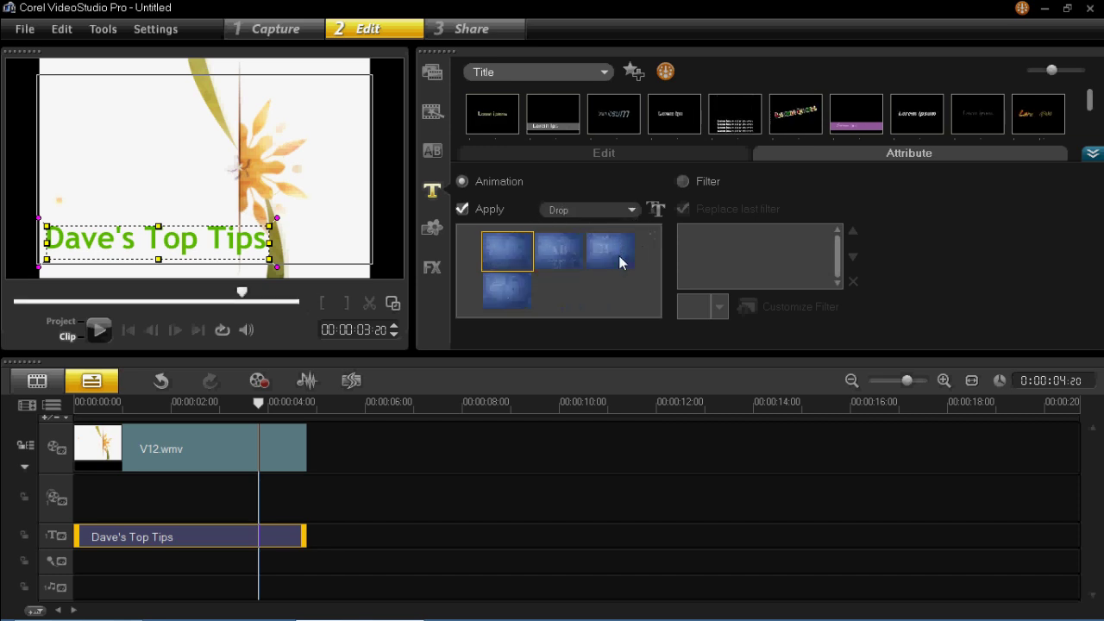
click(568, 255)
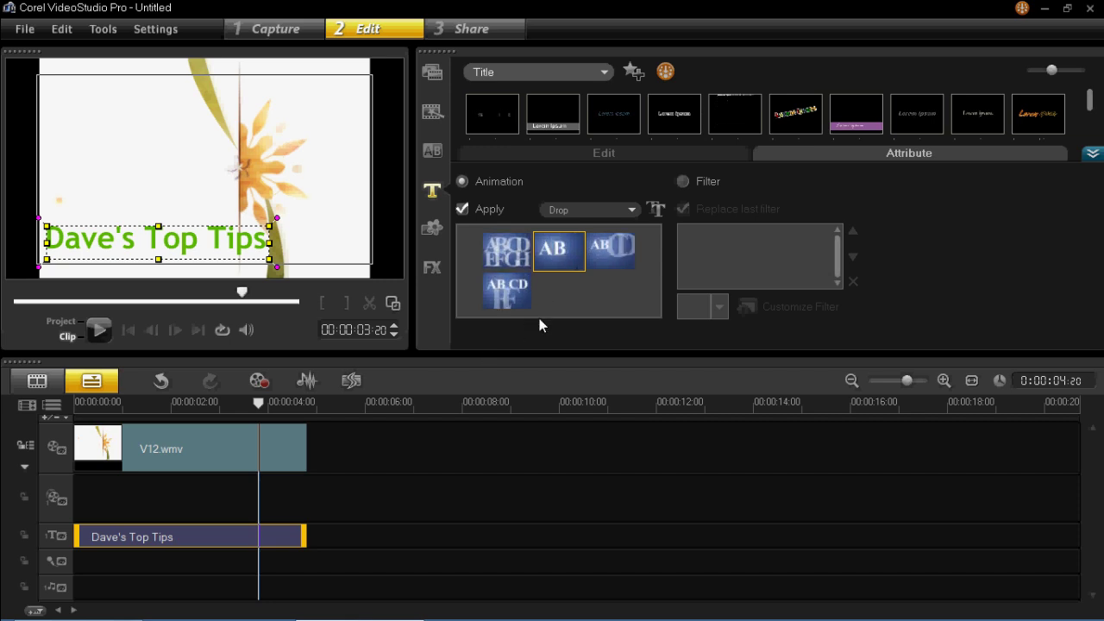
drag(233, 401, 82, 427)
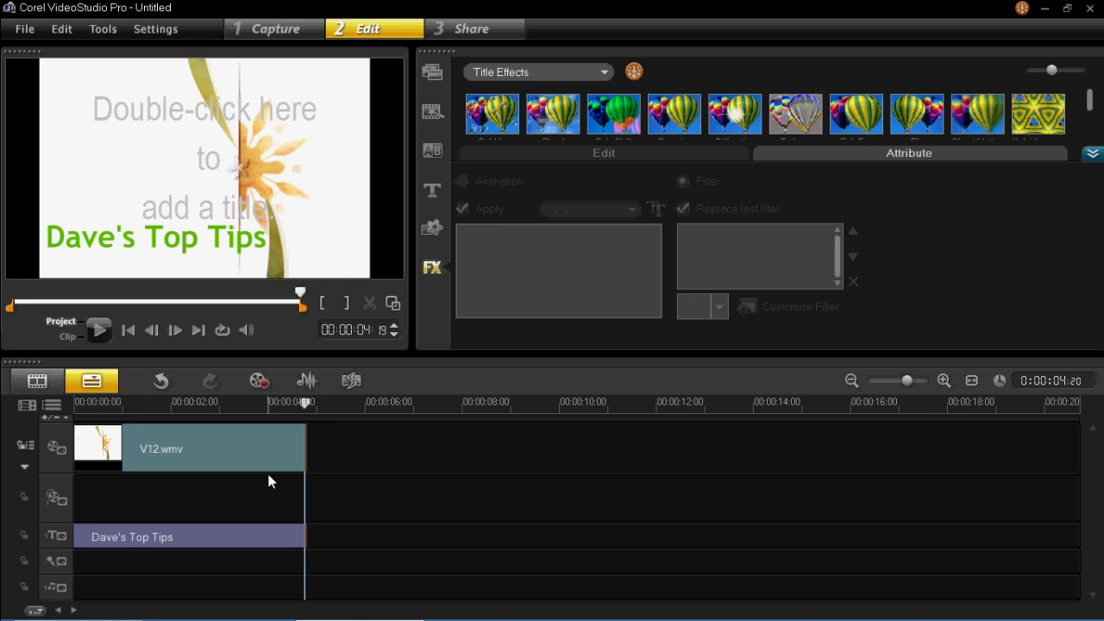
Select the title in the preview to show its Drop animation presets again.
click(207, 257)
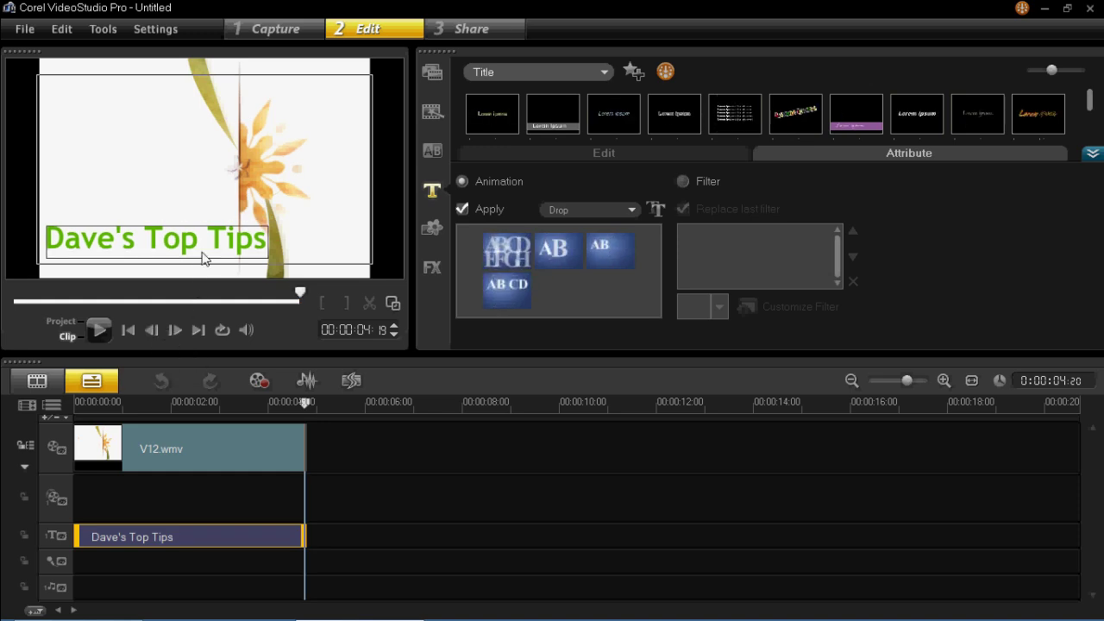
Change the Dave's Top Tips title font to Sonic XBd BT.
click(669, 155)
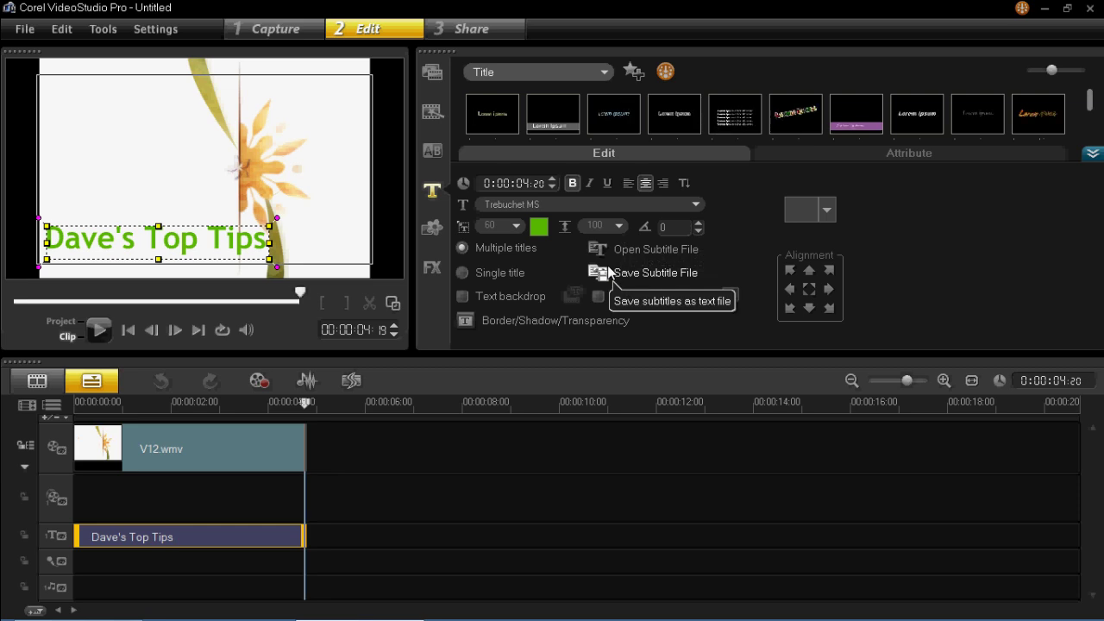
click(602, 200)
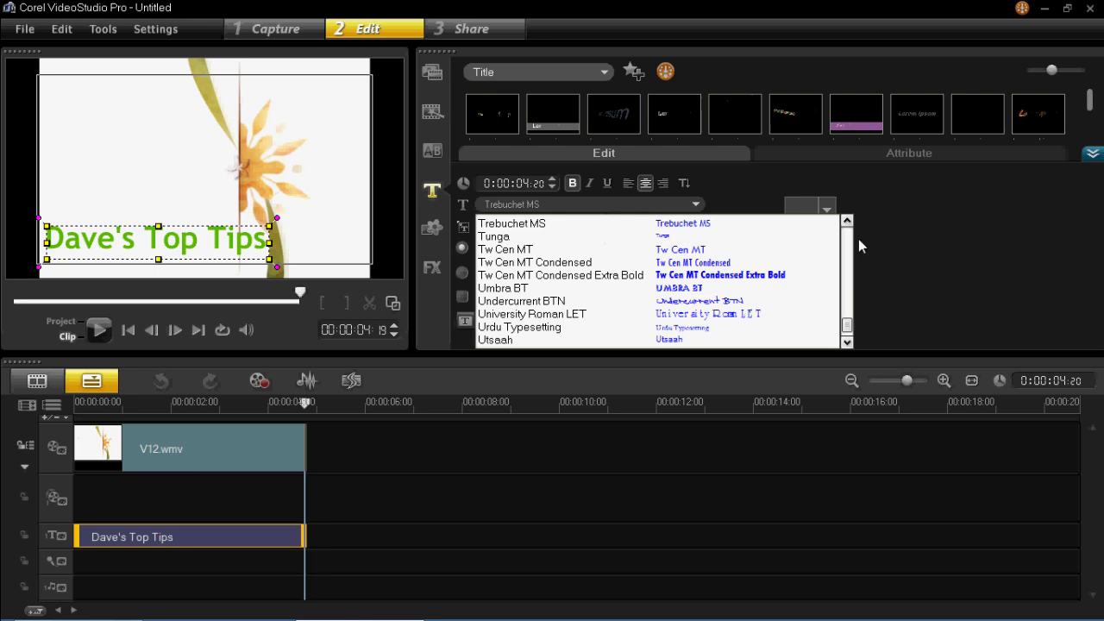
scroll(848, 302, up, 3)
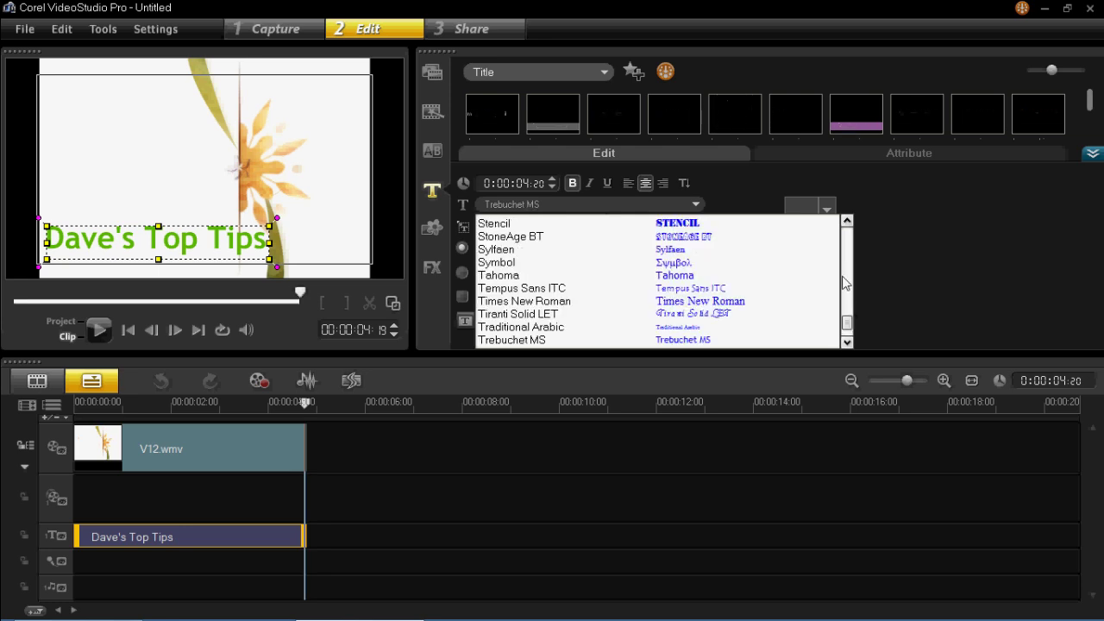
scroll(846, 283, up, 3)
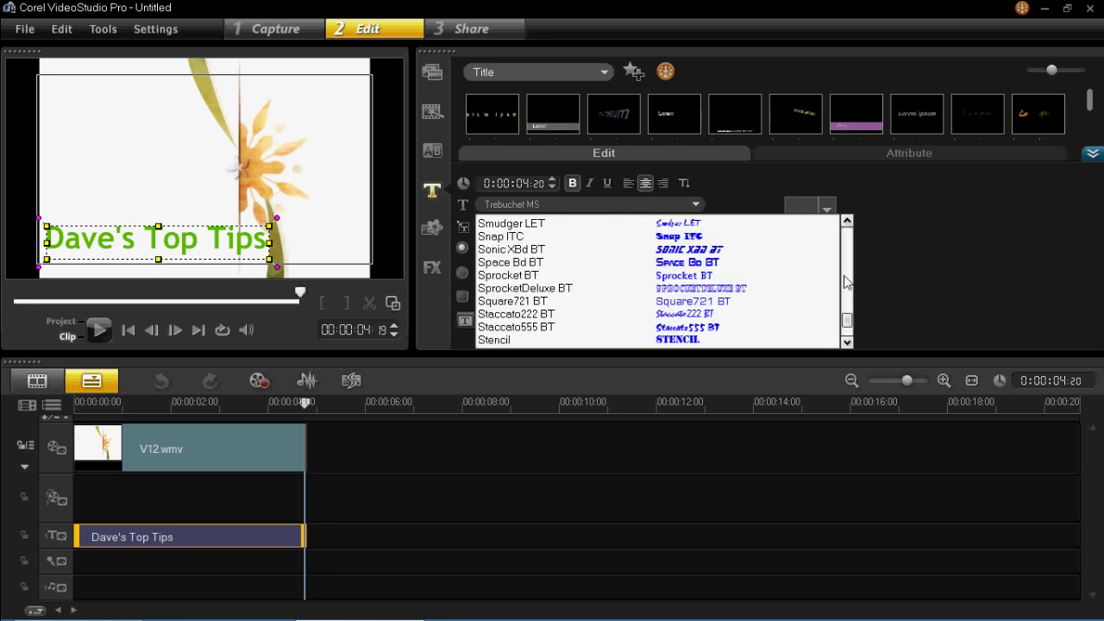
click(765, 251)
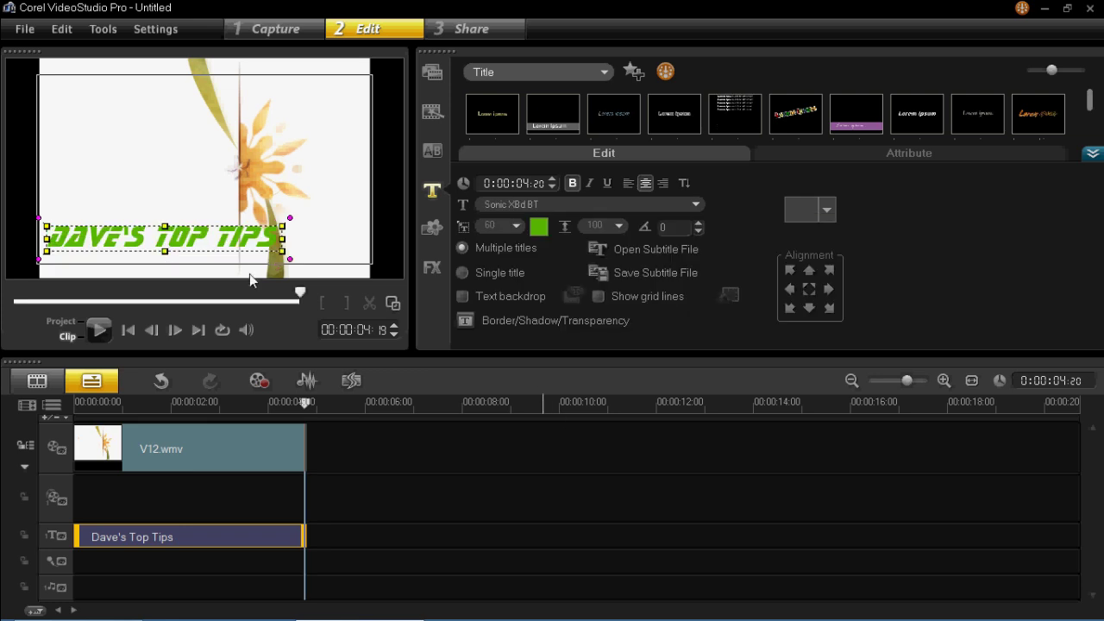
click(238, 234)
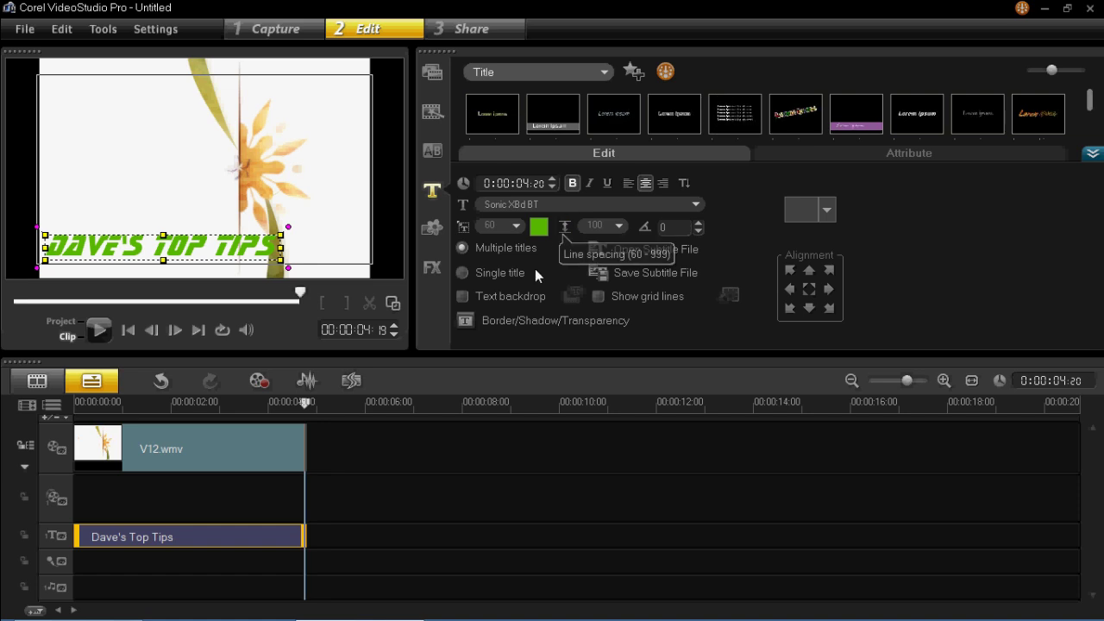
Give the title a black drop shadow with 5.0 X/Y offsets, 0 transparency, and adjusted soft edge.
click(520, 324)
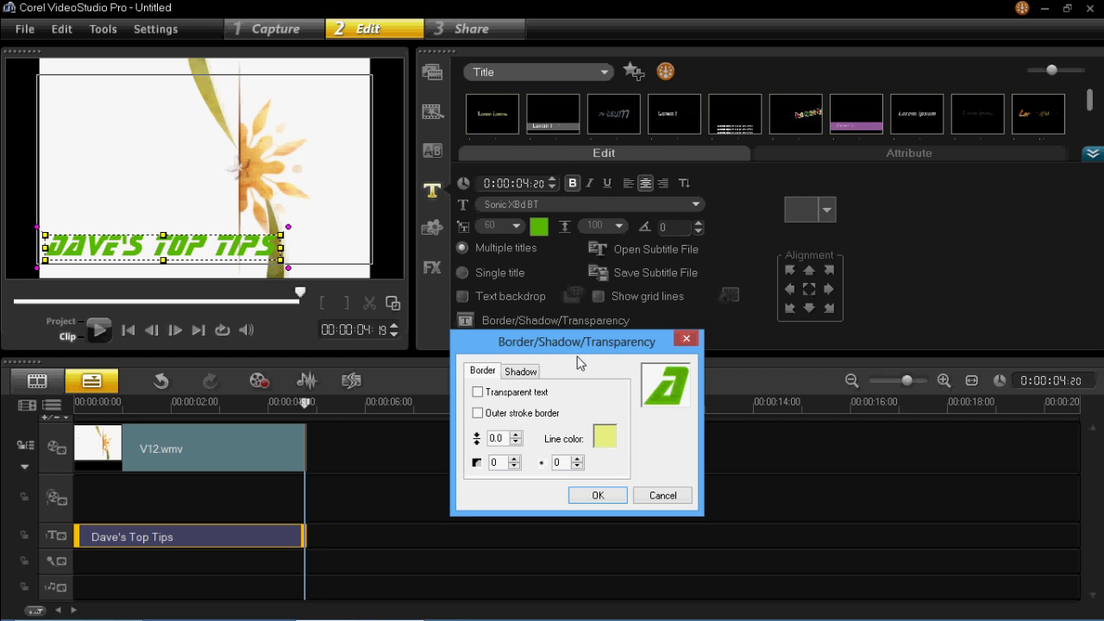
drag(579, 357, 640, 121)
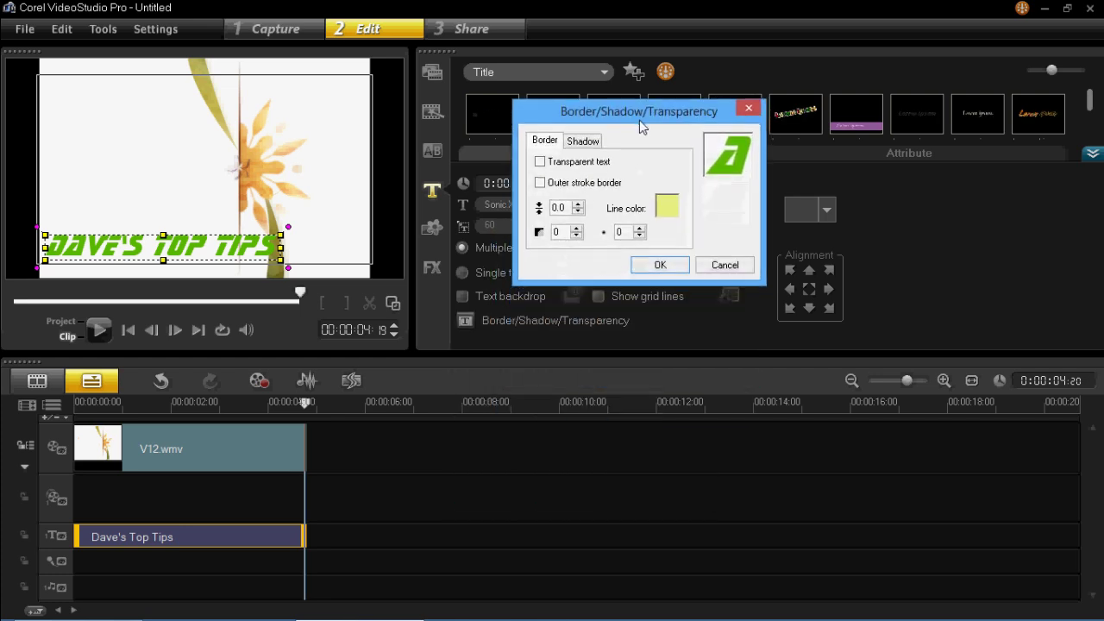
click(583, 140)
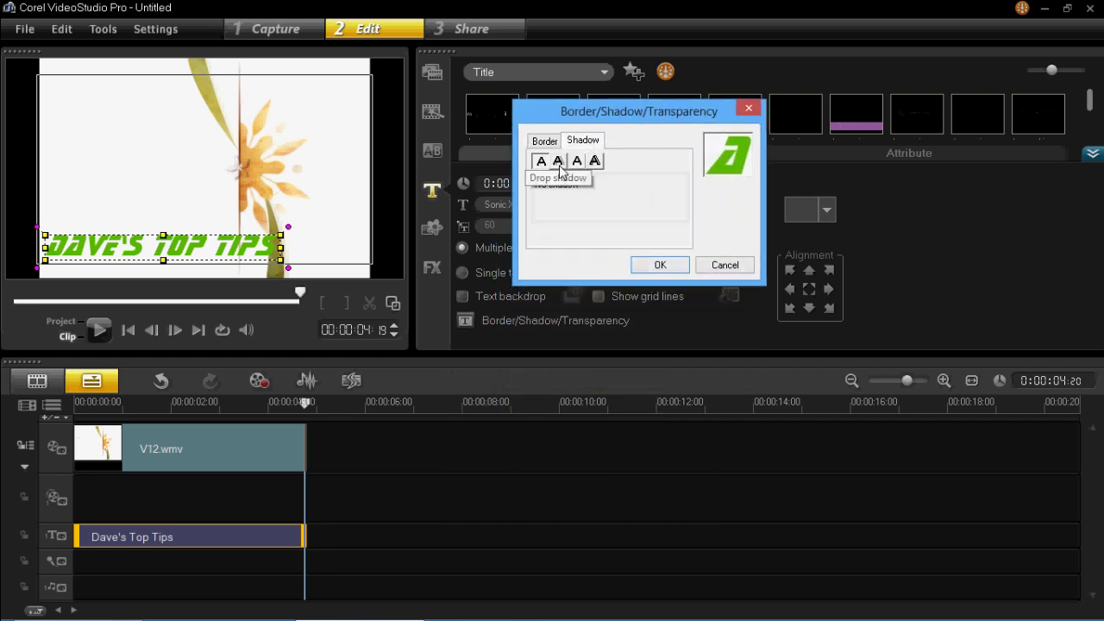
click(558, 163)
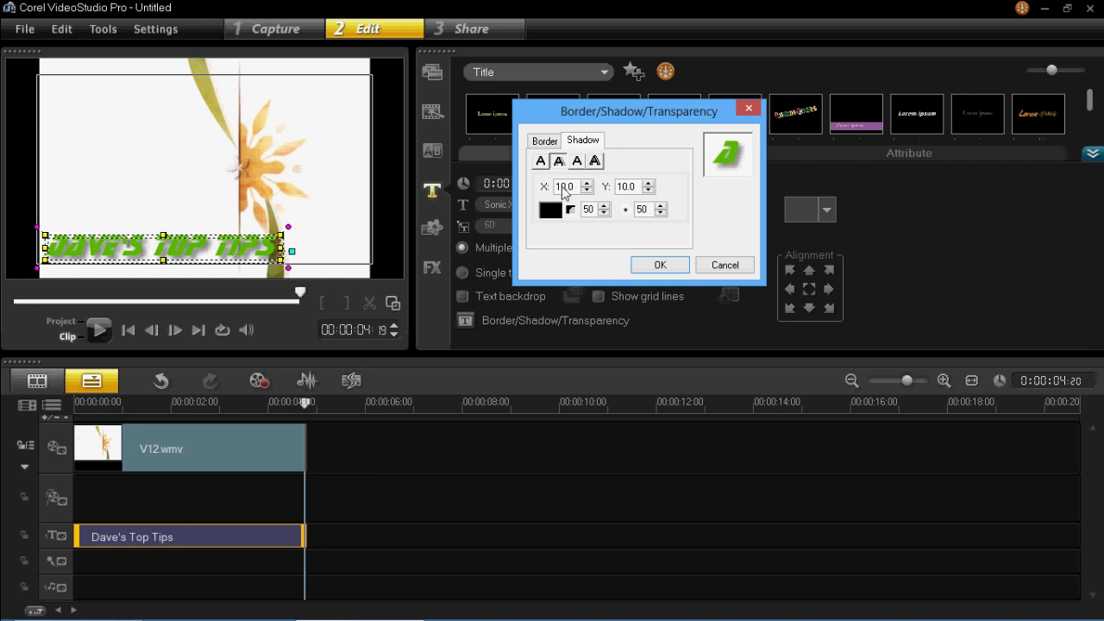
click(587, 191)
click(587, 191)
click(587, 191)
click(648, 190)
click(648, 191)
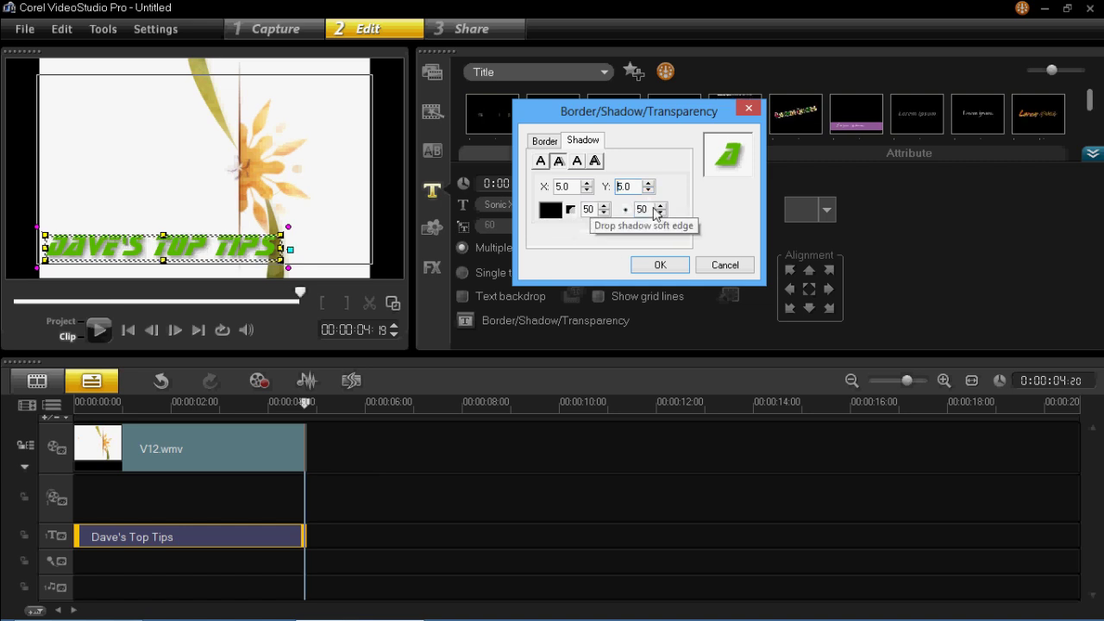
double_click(643, 209)
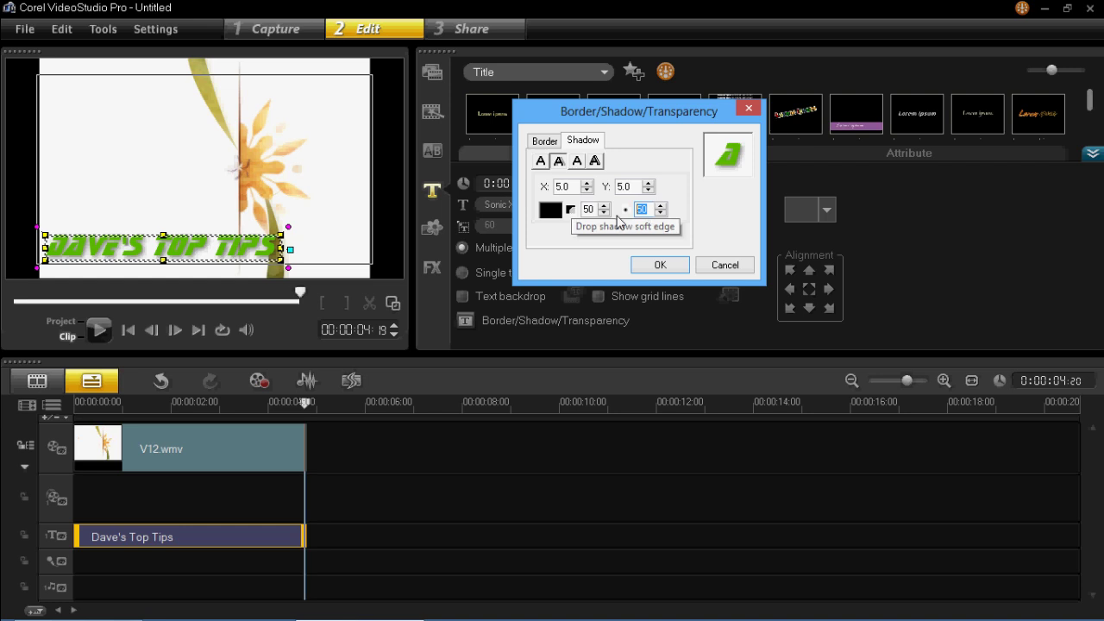
text(5)
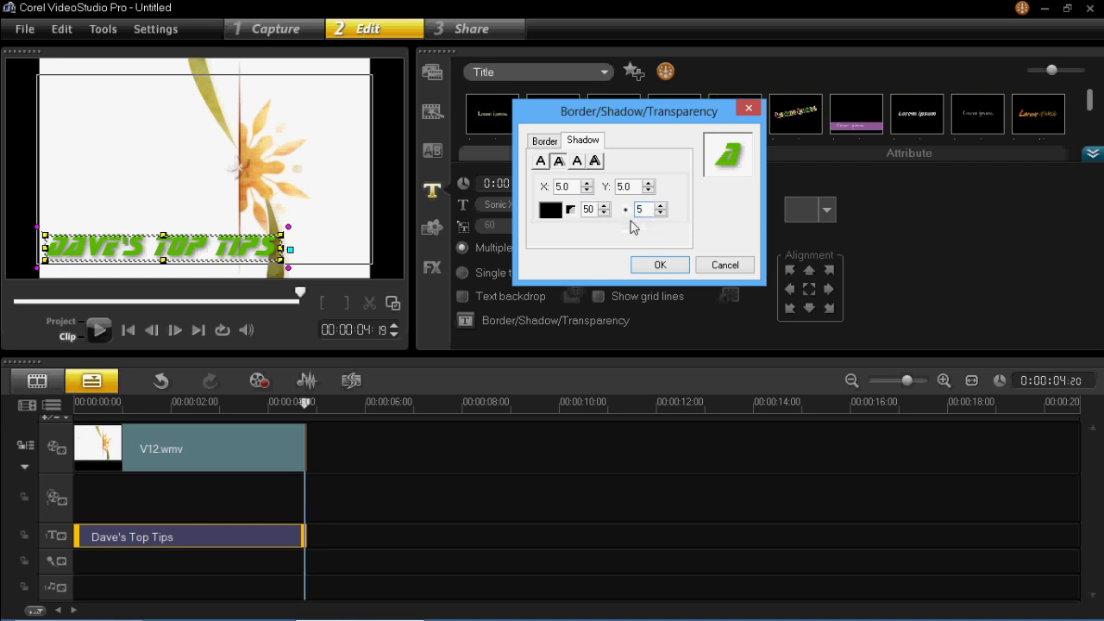
double_click(585, 214)
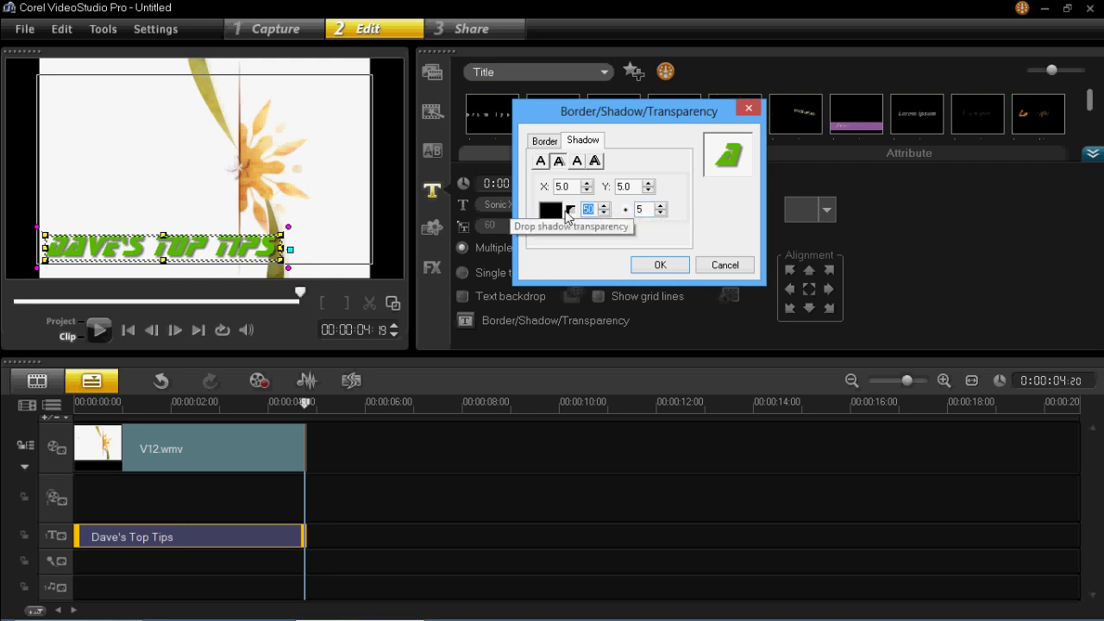
text(0)
double_click(640, 210)
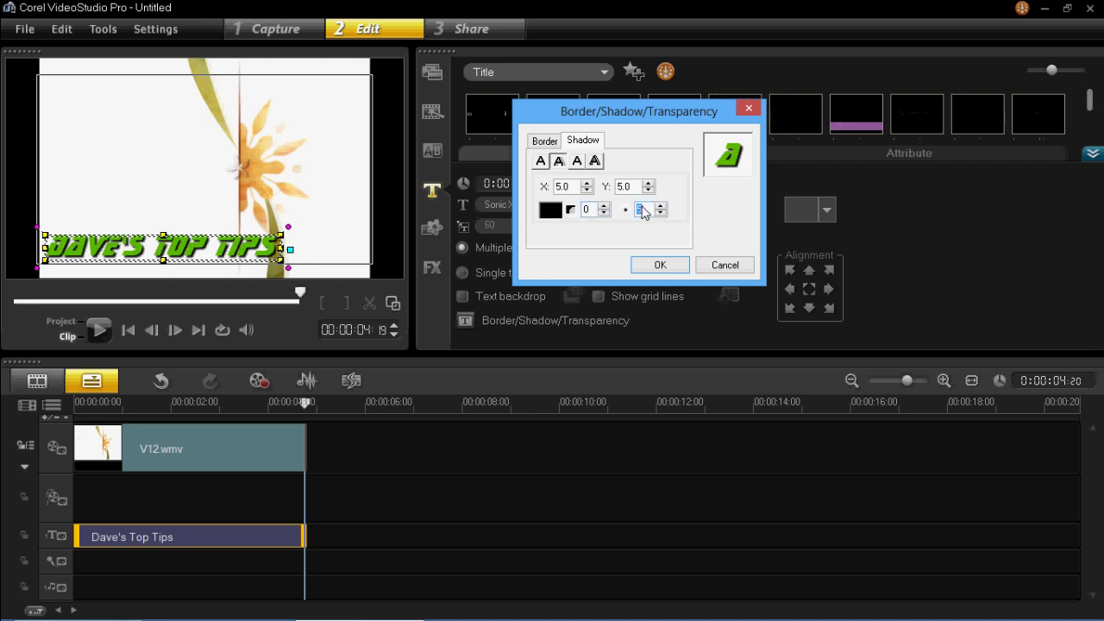
click(649, 263)
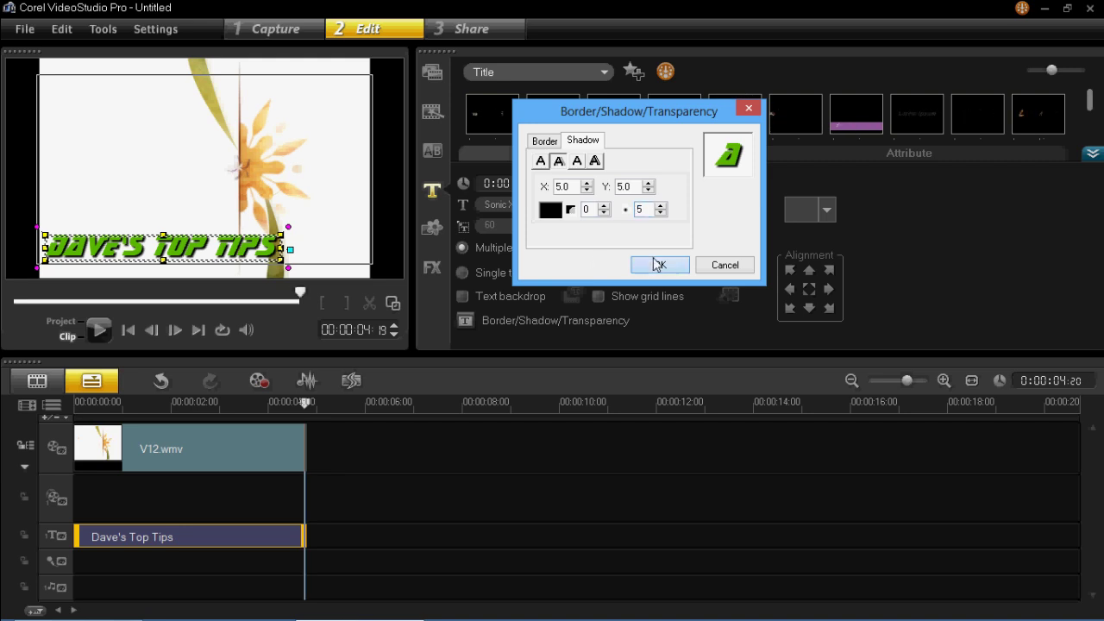
click(217, 406)
key(Home)
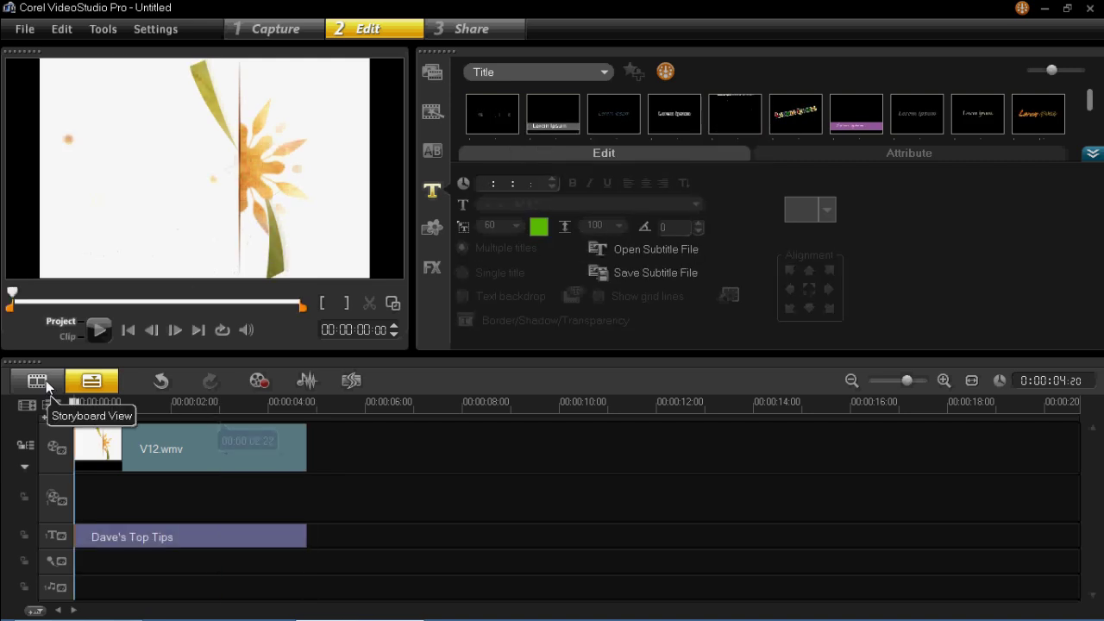
click(103, 328)
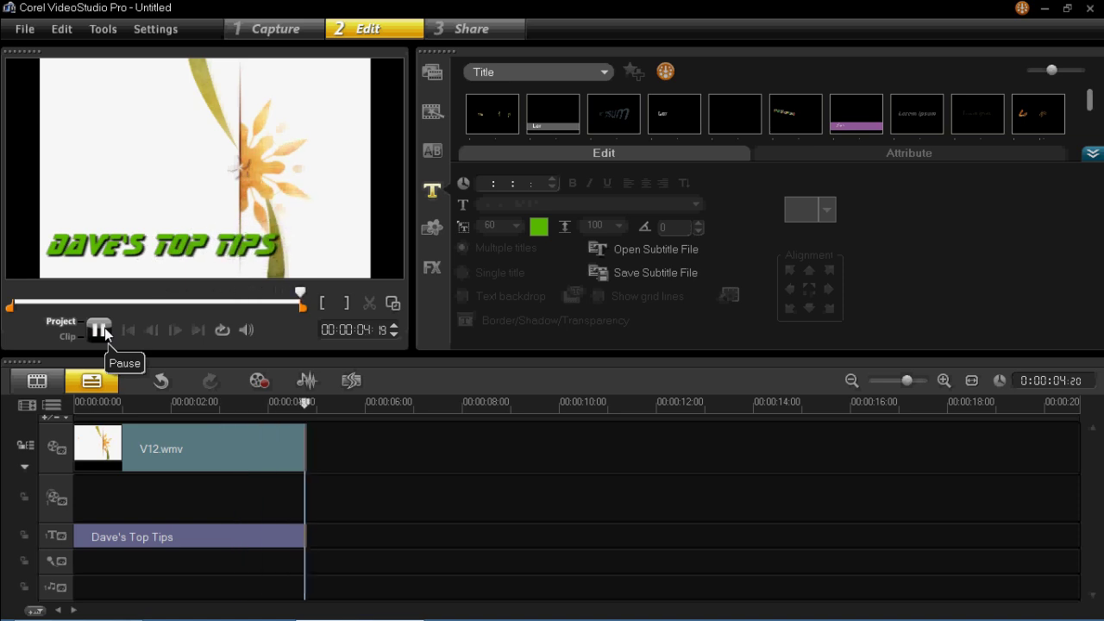
Enable animation on the Dave's Top Tips clip and change its type from Drop to Fly.
click(149, 533)
click(811, 154)
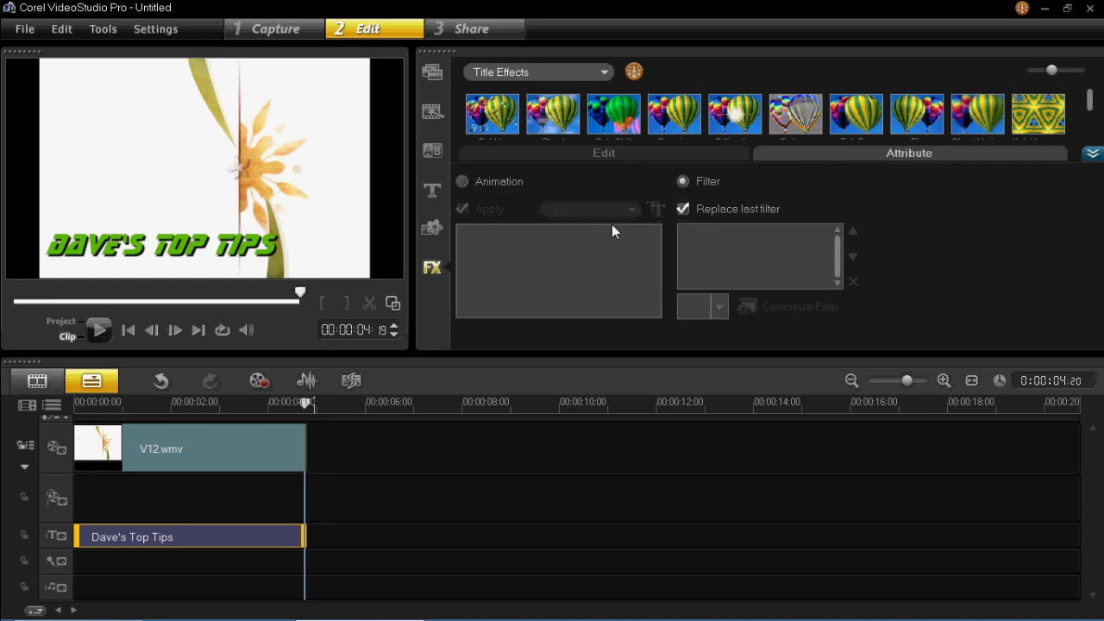
click(498, 181)
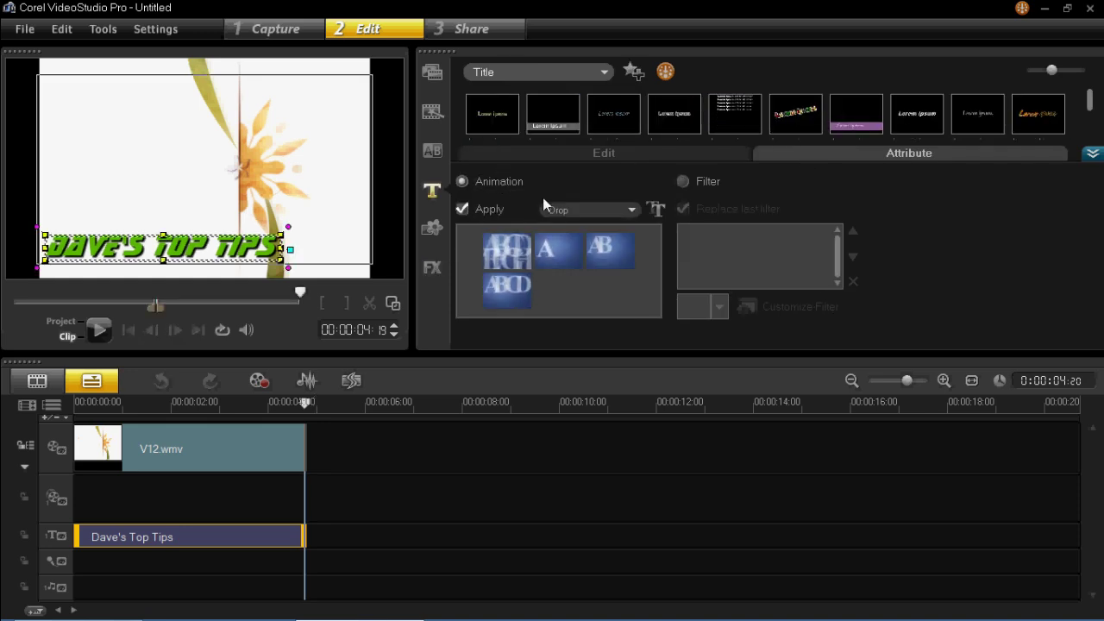
click(656, 209)
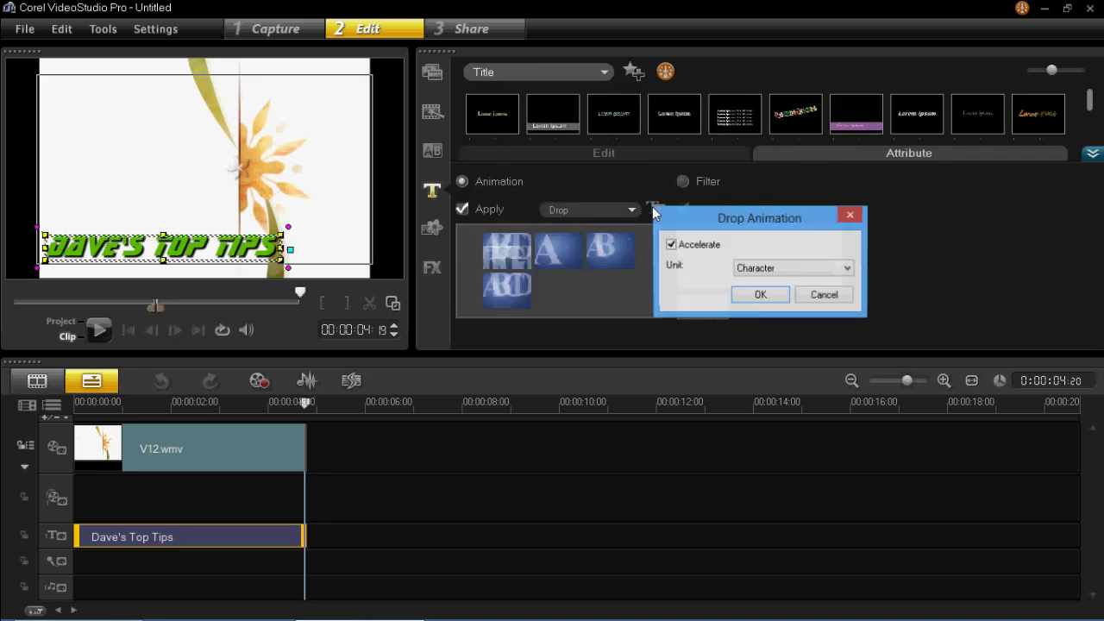
click(851, 215)
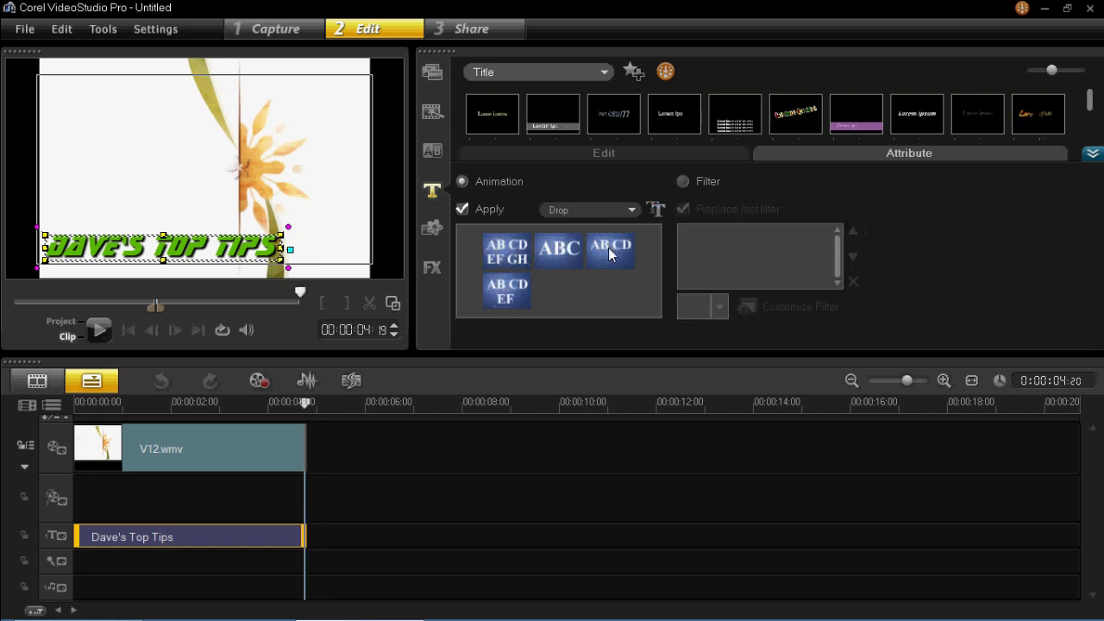
click(611, 209)
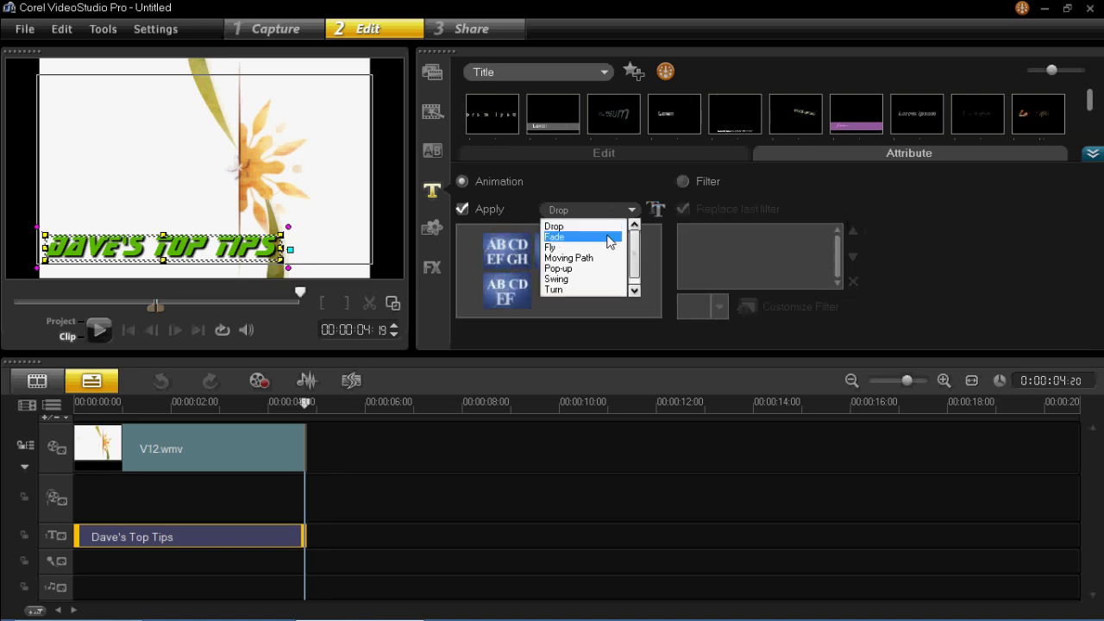
click(647, 242)
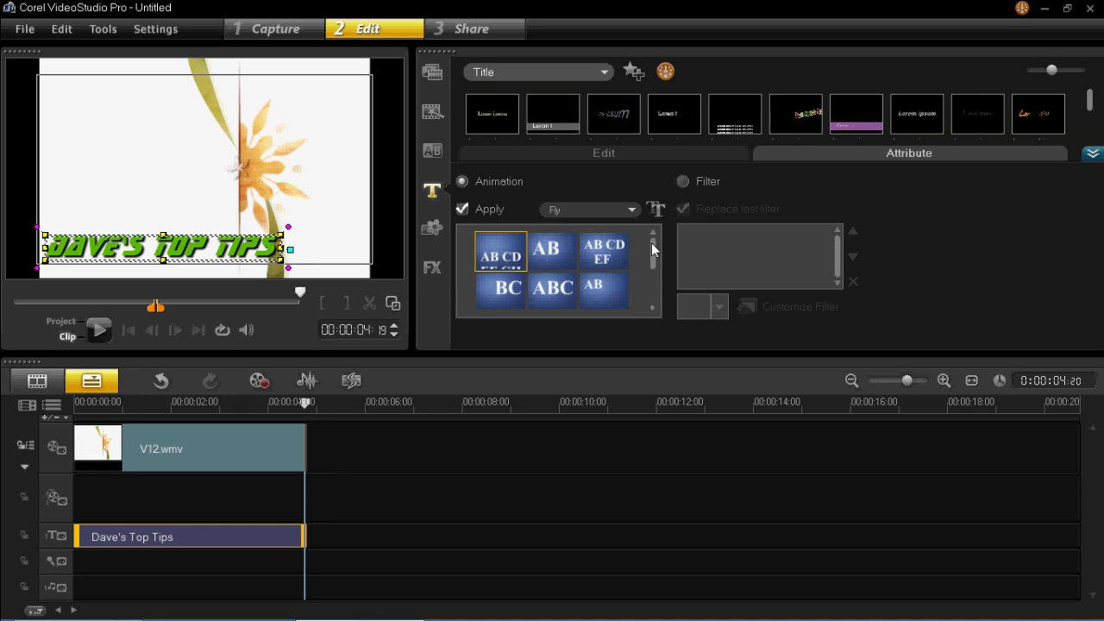
drag(652, 242, 645, 267)
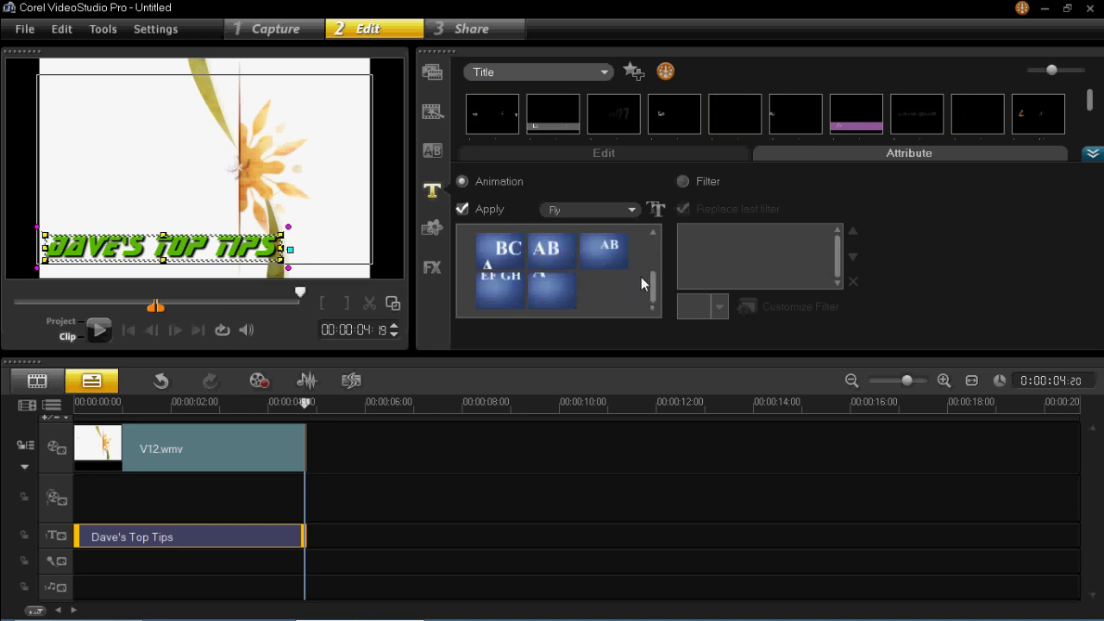
scroll(643, 281, up, 3)
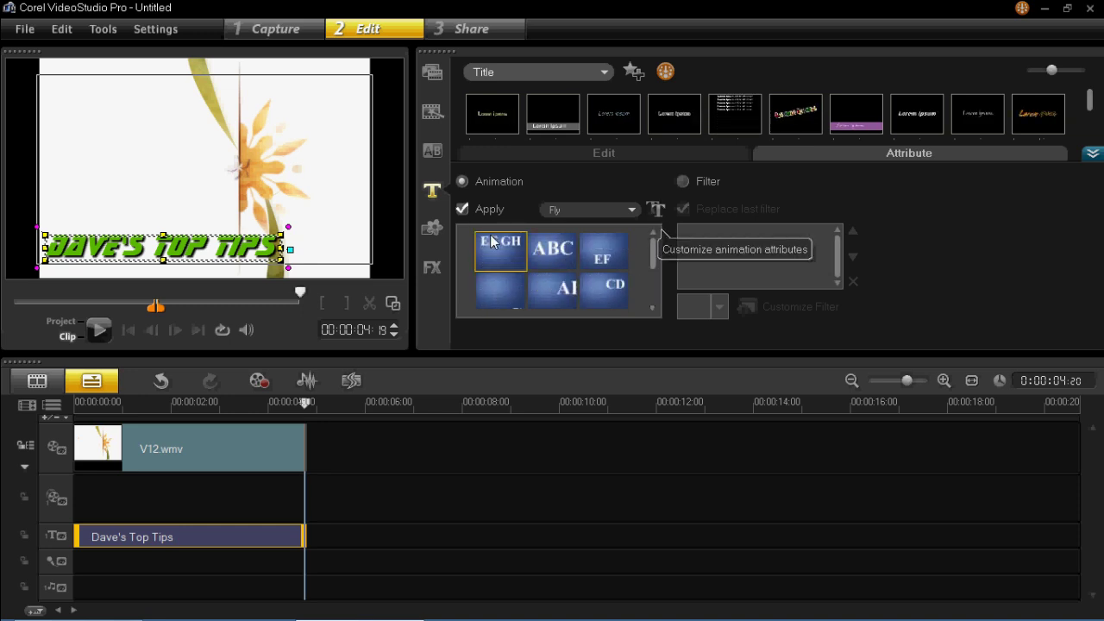
Give the title's Fly animation a Long pause and a bottom-middle downward exit, then apply it.
click(656, 209)
drag(776, 217, 804, 175)
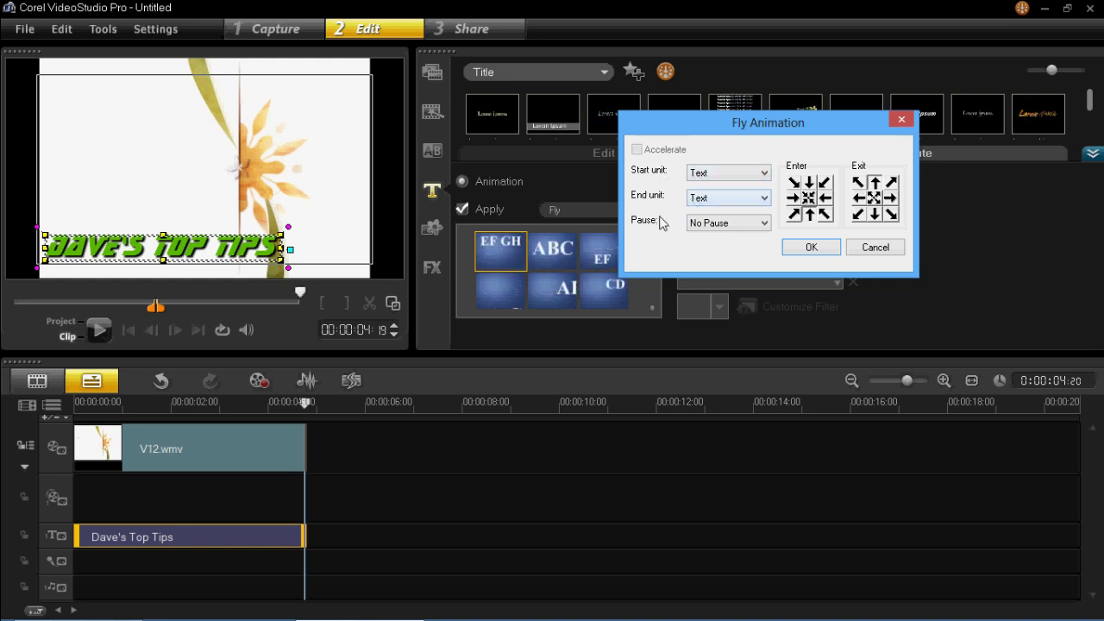
click(698, 224)
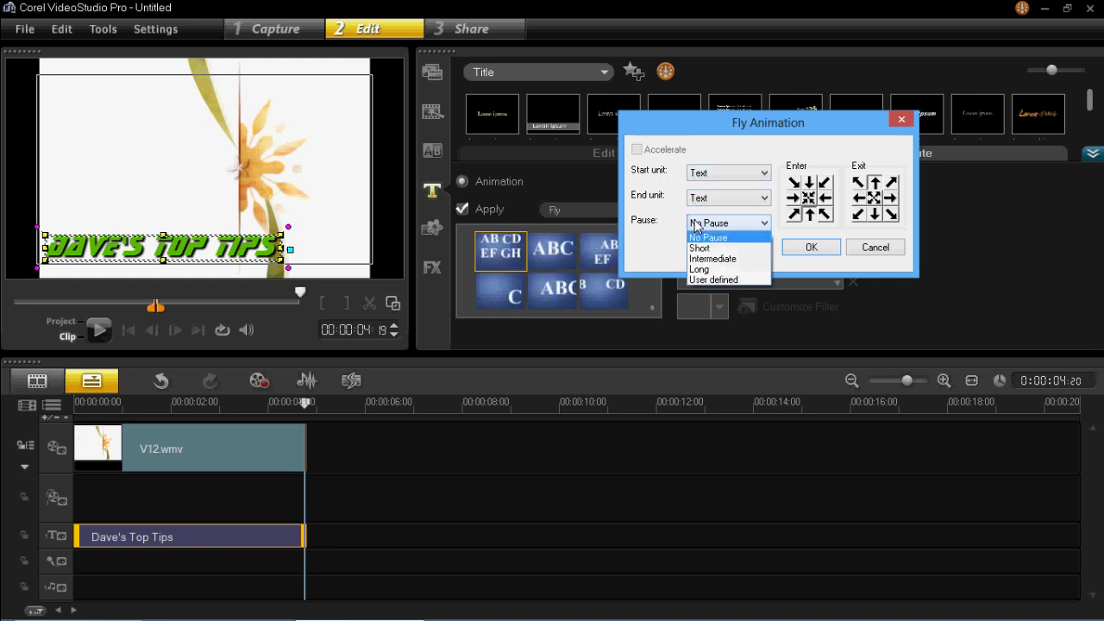
click(700, 269)
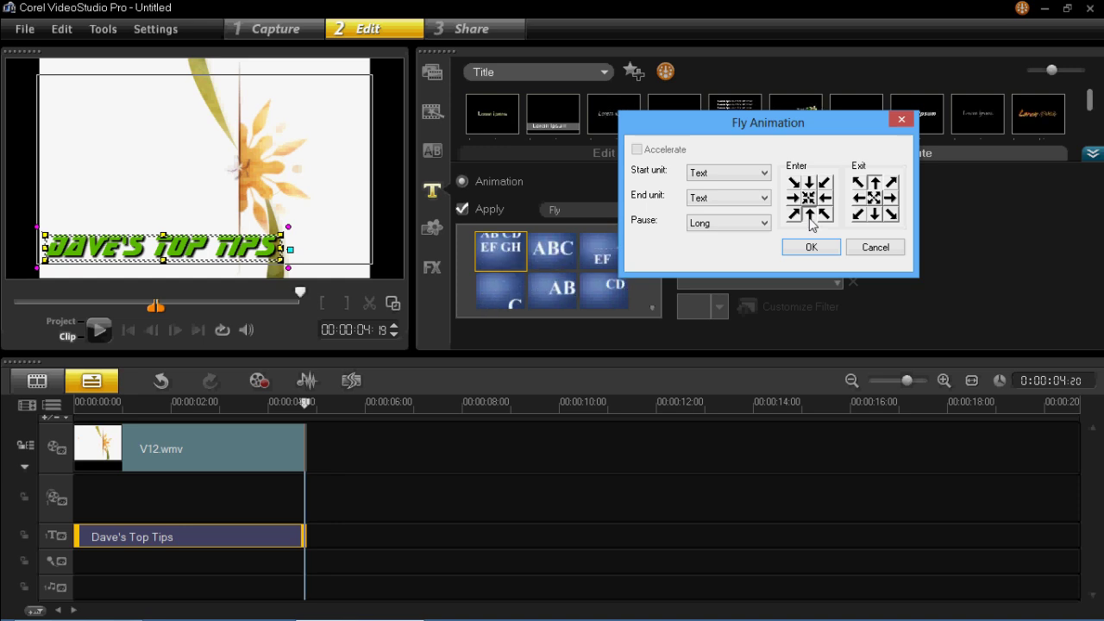
click(876, 216)
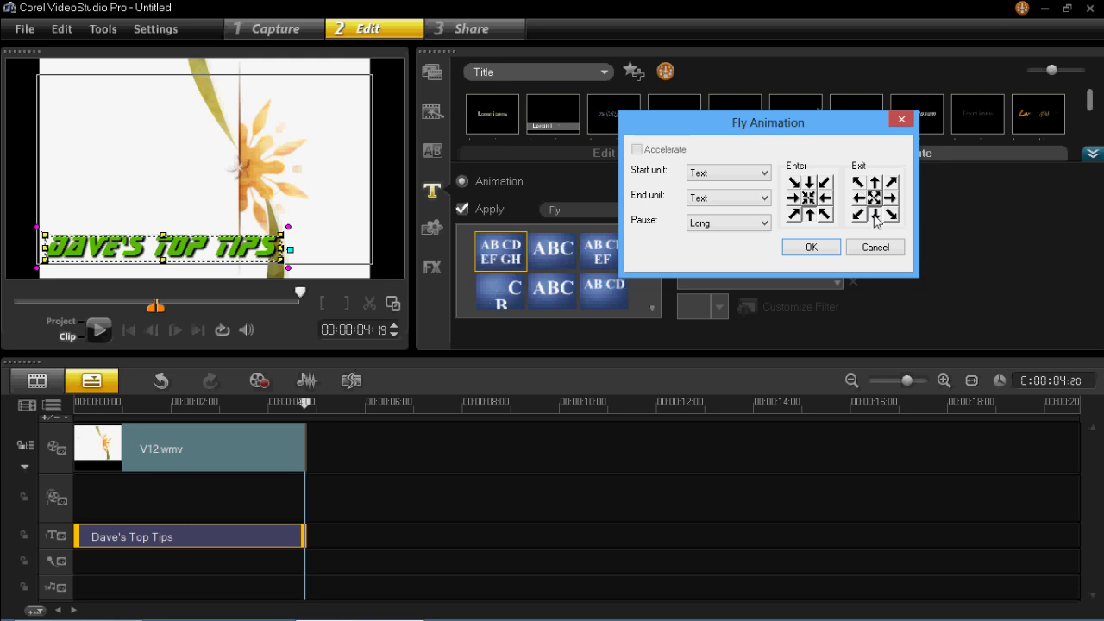
click(819, 245)
click(76, 402)
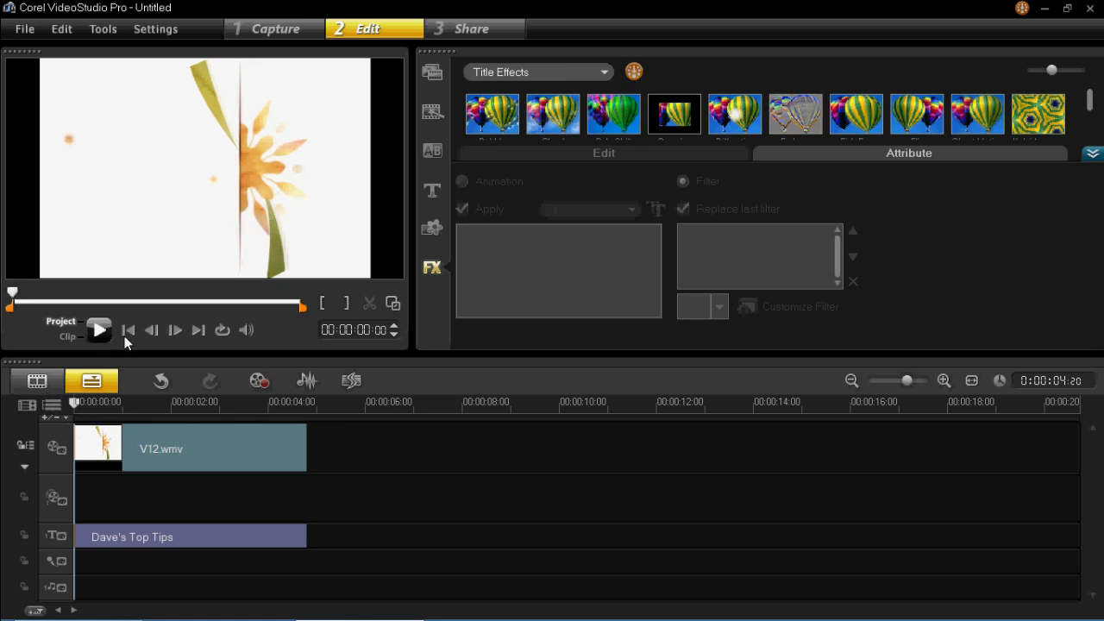
Play the project from the start to preview the fly-in and fly-out of 'Dave's Top Tips'.
key(space)
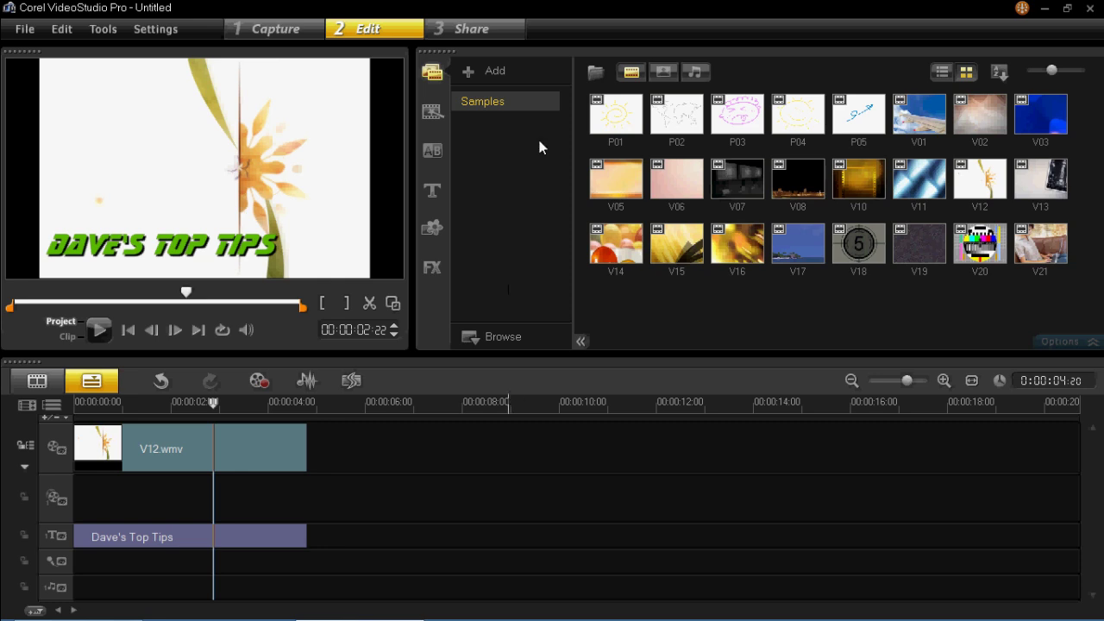
Switch the library to audio samples, preview M15, and place it at the music track's start.
click(629, 74)
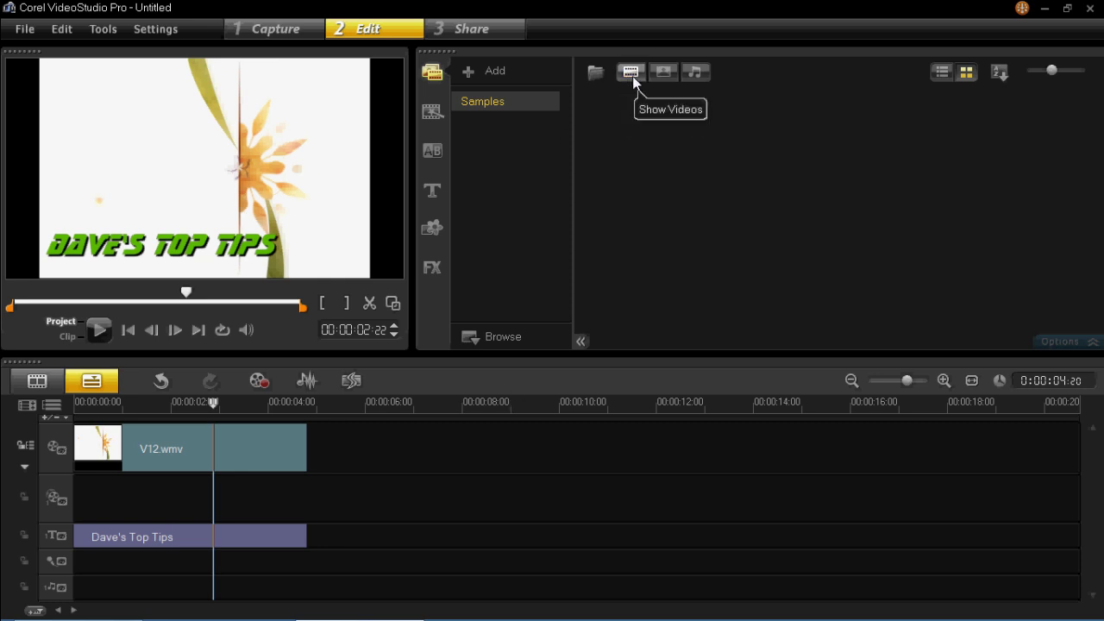
click(695, 74)
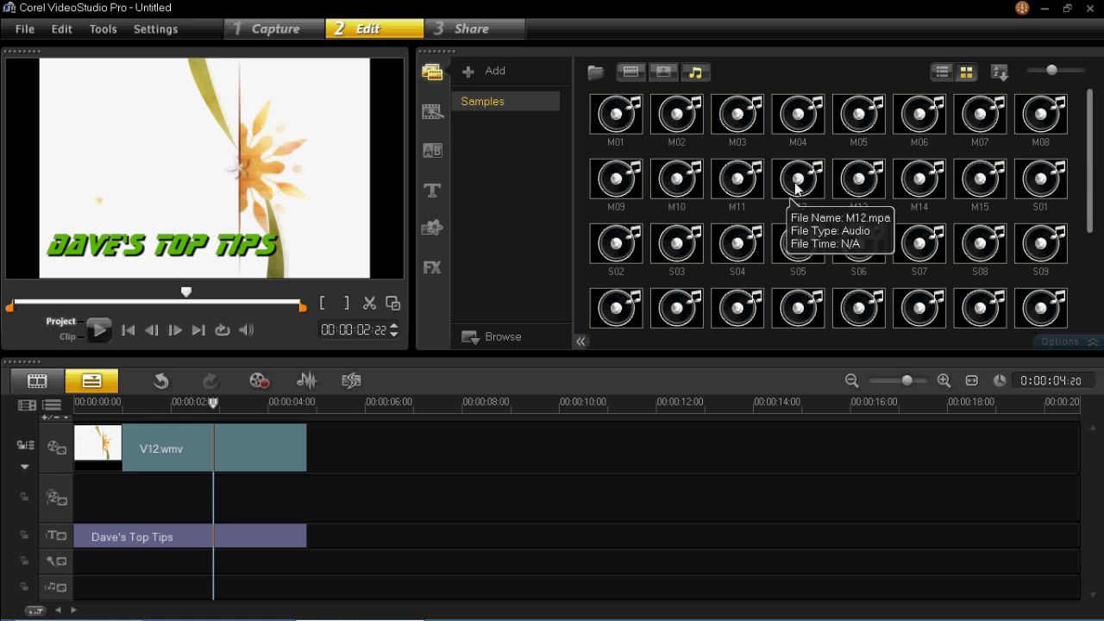
click(979, 179)
click(99, 329)
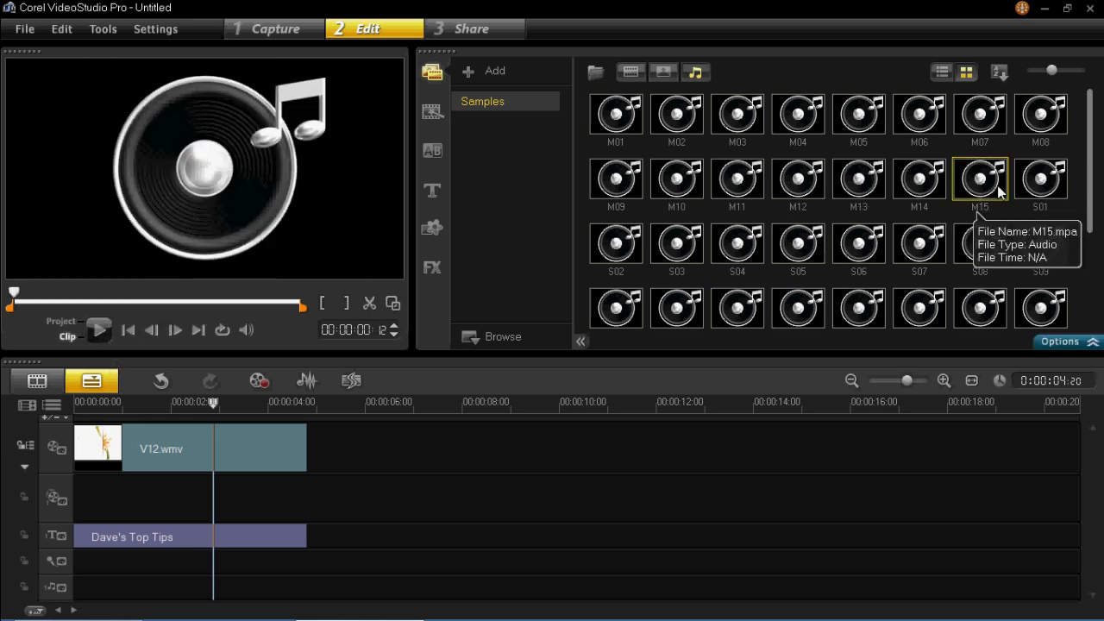
drag(738, 366, 86, 592)
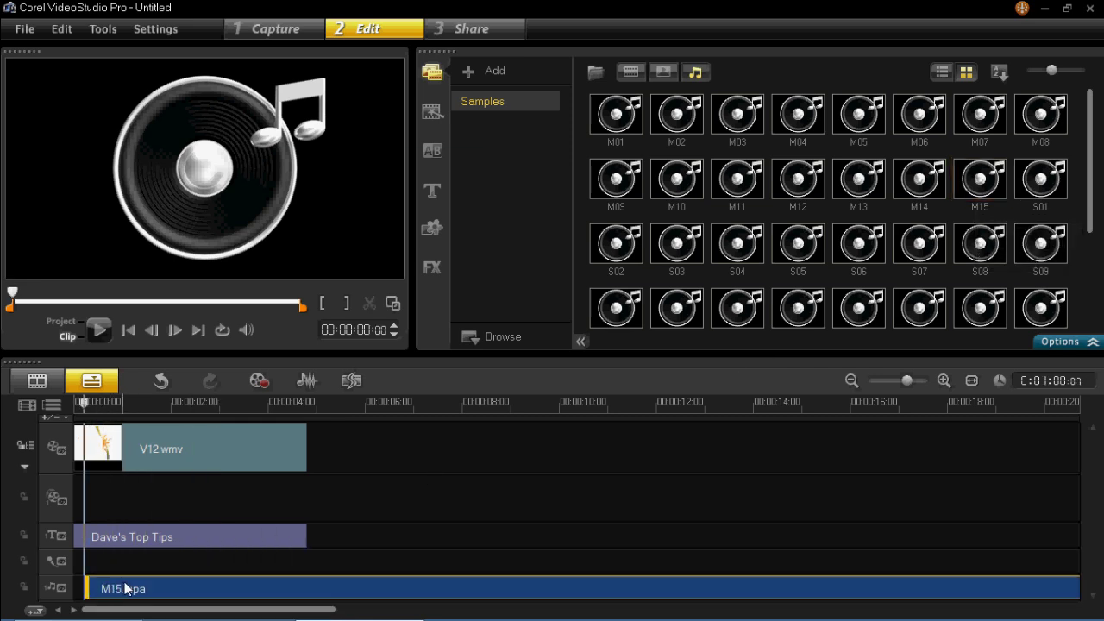
Play V12.wmv with its music and stop, showing M15 runs to about 00:01:01.
click(152, 427)
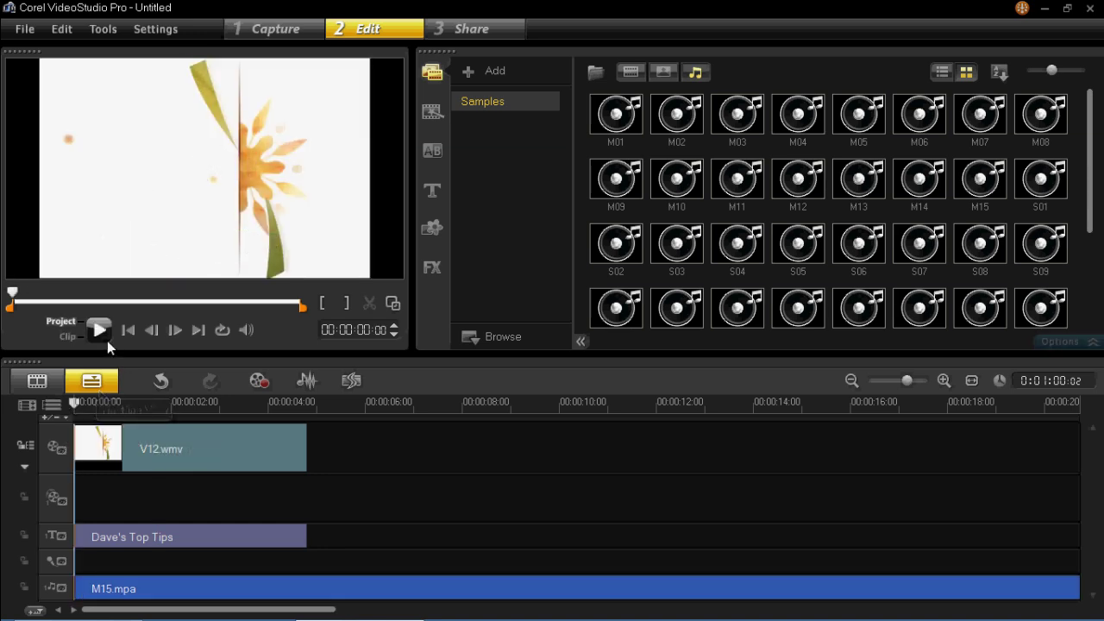
click(105, 337)
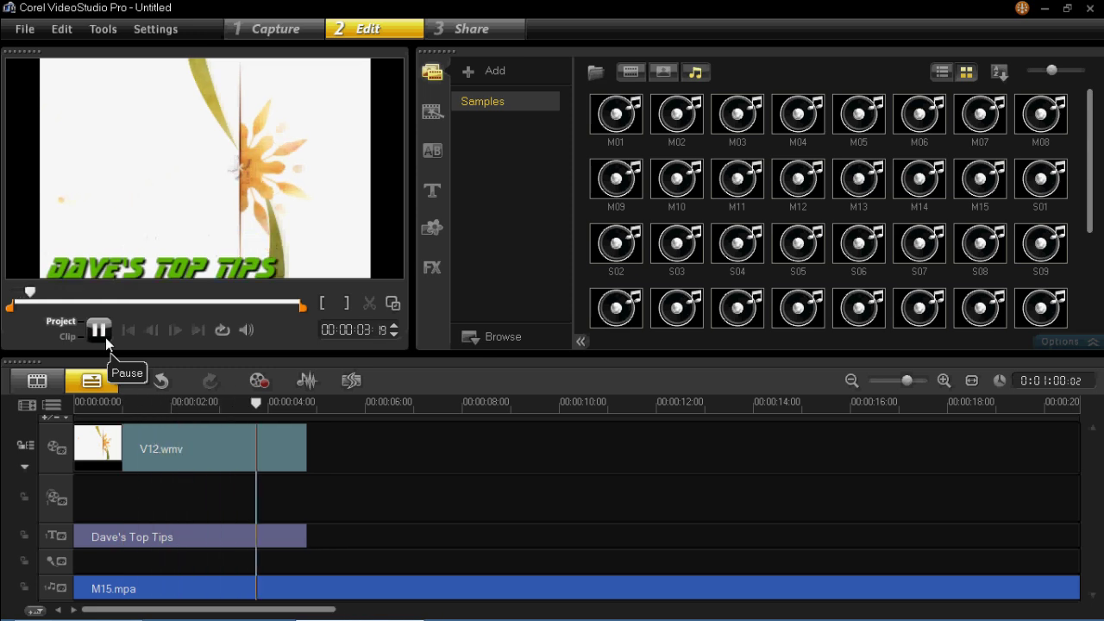
click(396, 408)
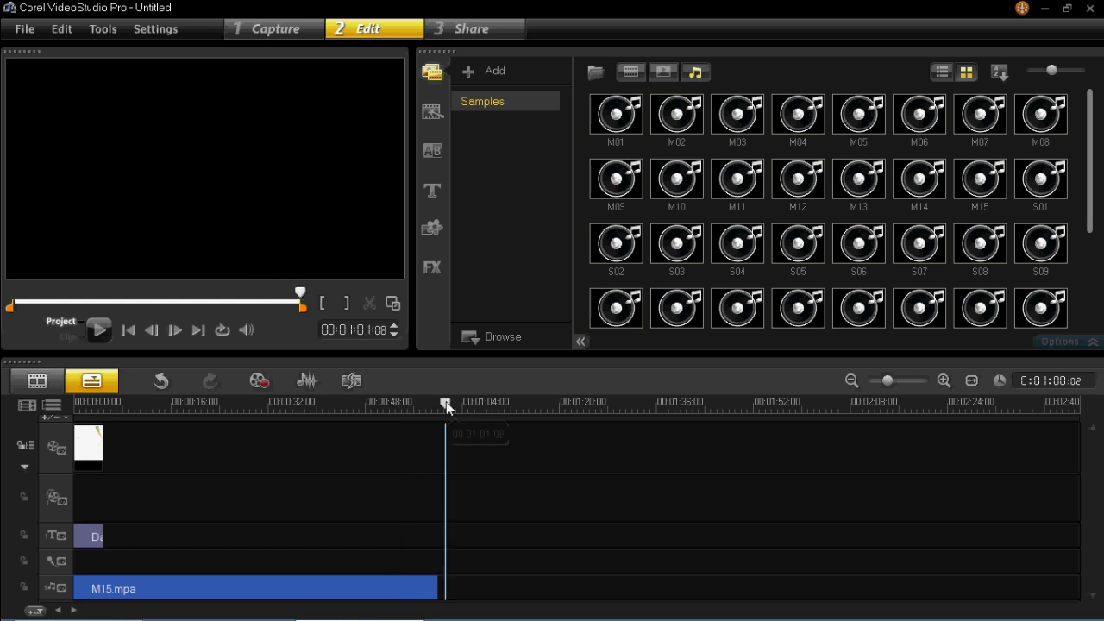
Trim M15.mpa to end at 00:00:04:20 alongside V12.wmv, then zoom the timeline in.
click(411, 592)
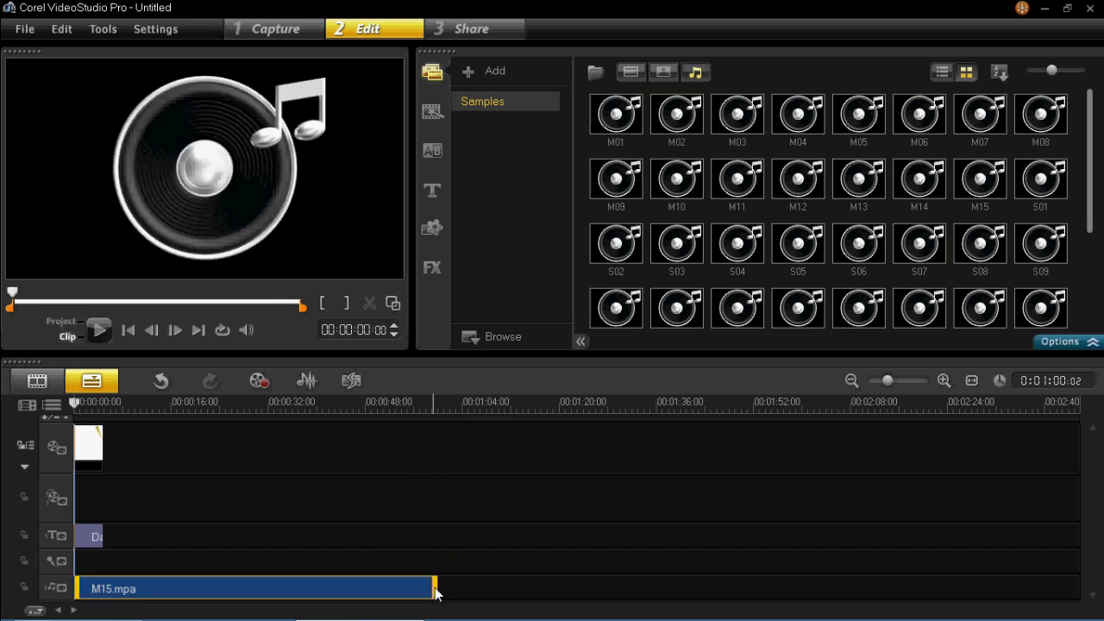
drag(436, 592, 107, 559)
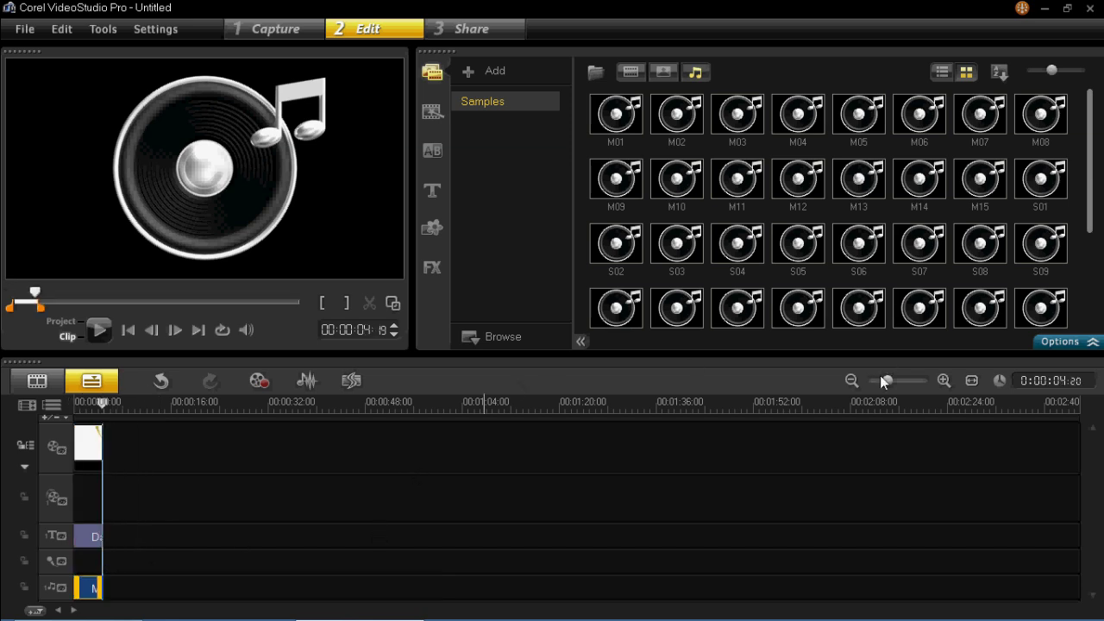
drag(895, 377, 910, 377)
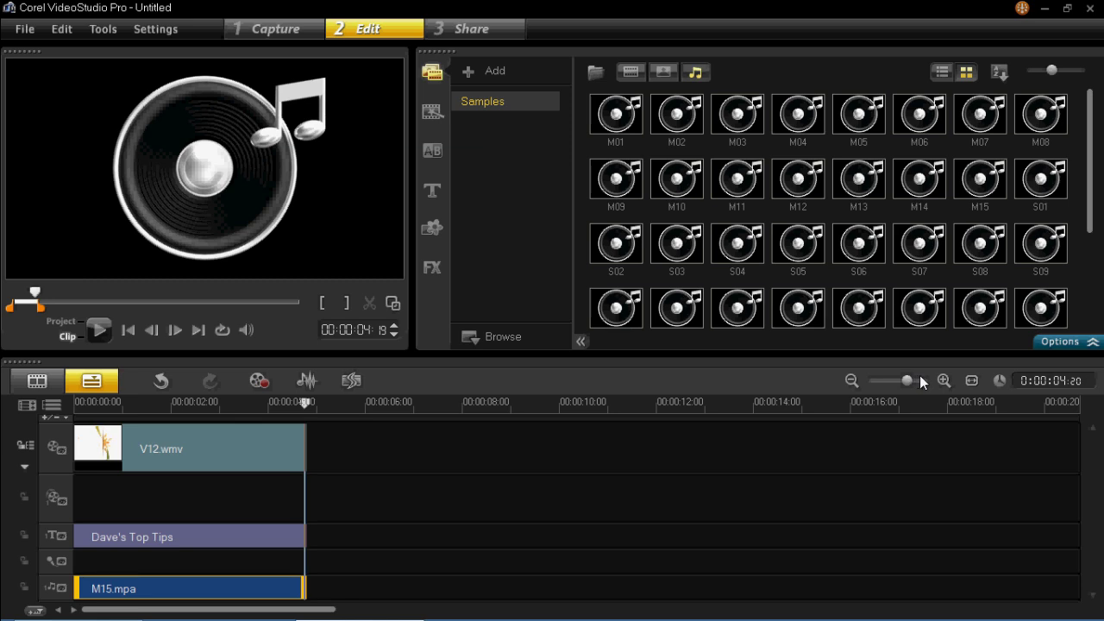
Add a Fade-out to M15.mpa from the Sound Mixer's Attribute settings.
click(307, 381)
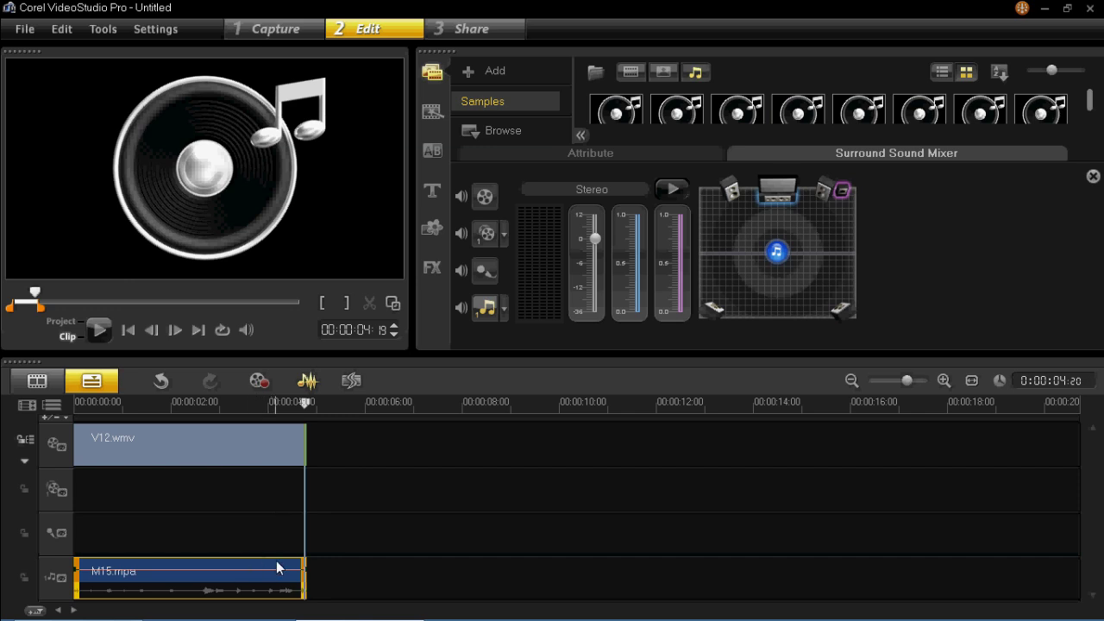
click(524, 155)
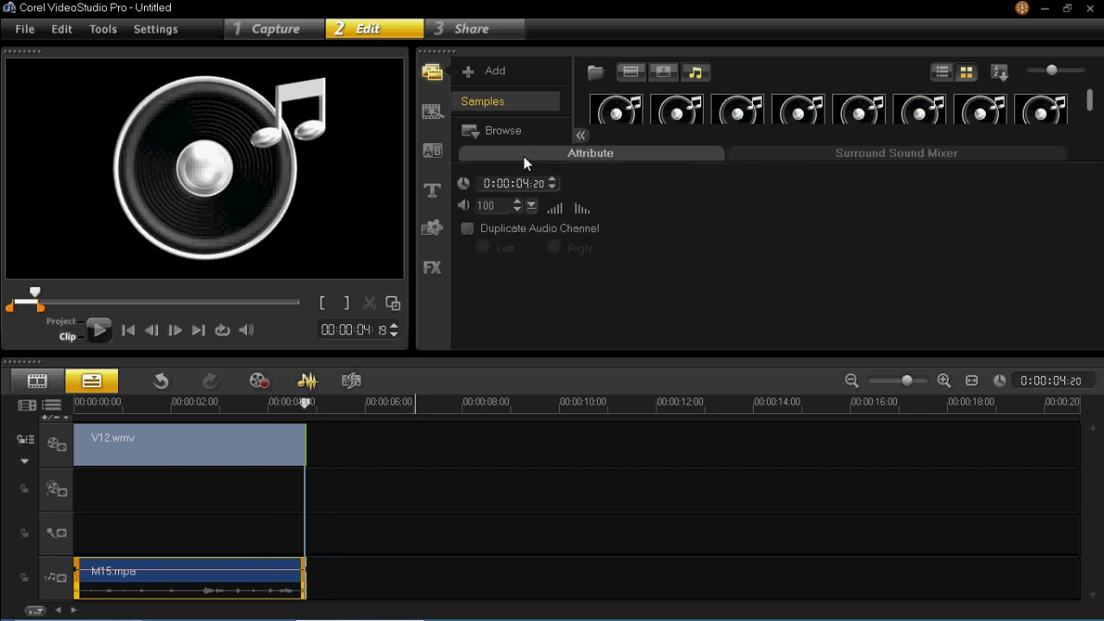
click(584, 209)
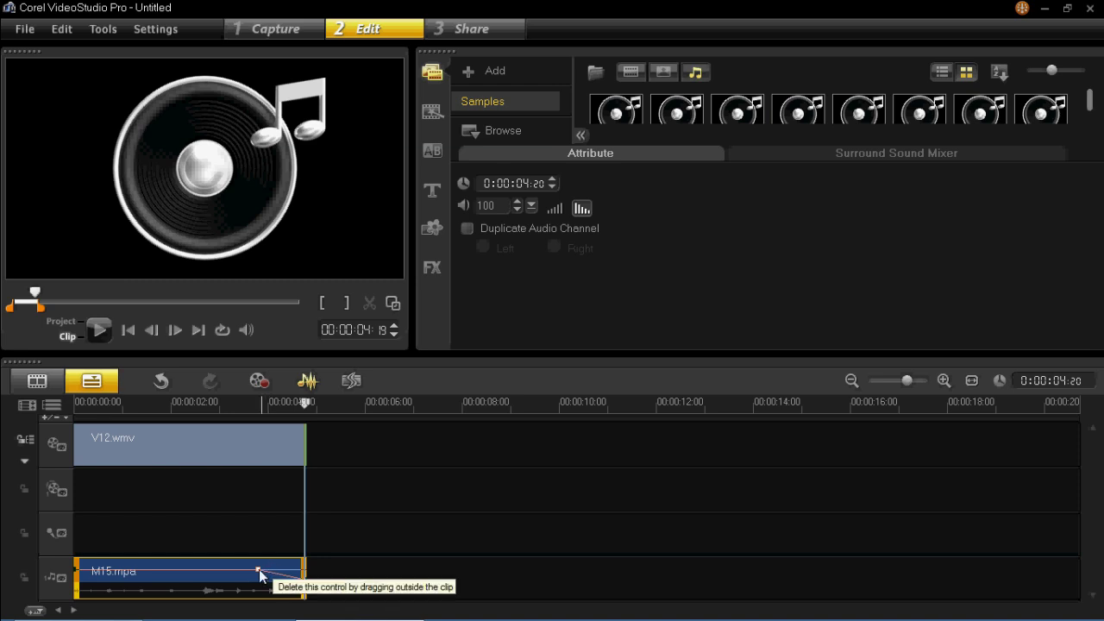
Position the fade's volume point about 3 seconds in so the music ramps down to its end.
drag(259, 569, 247, 571)
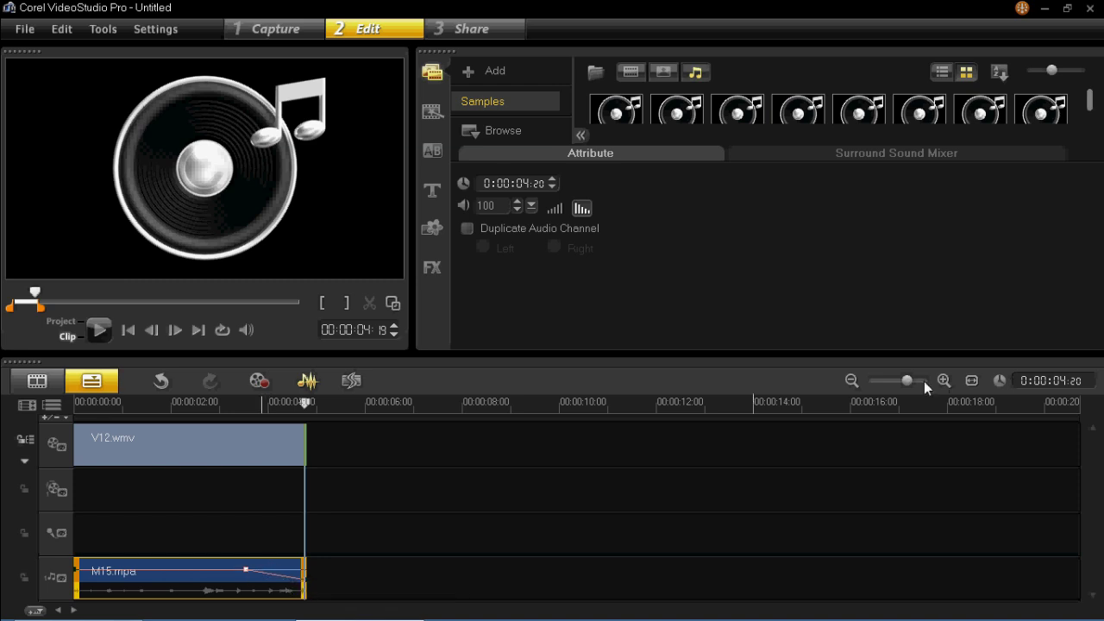
click(924, 381)
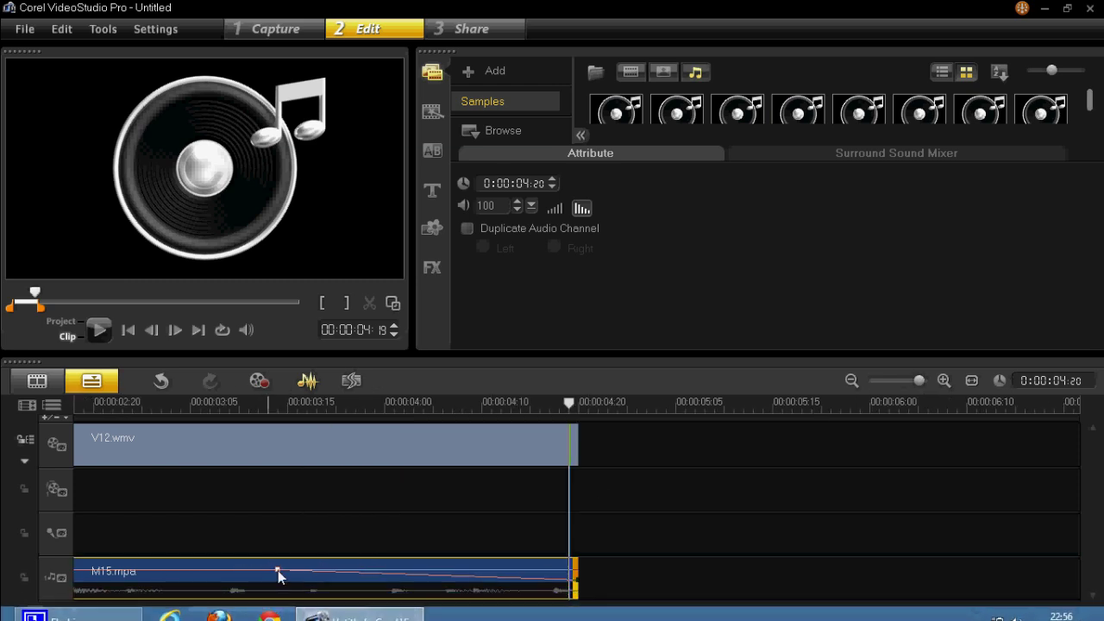
drag(278, 570, 290, 570)
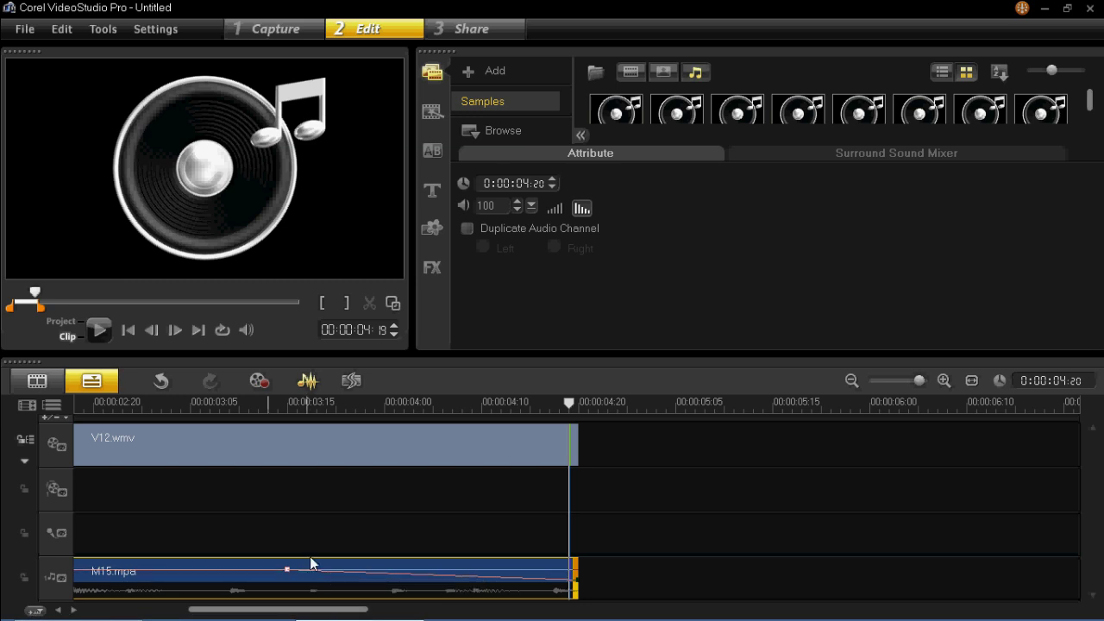
click(274, 407)
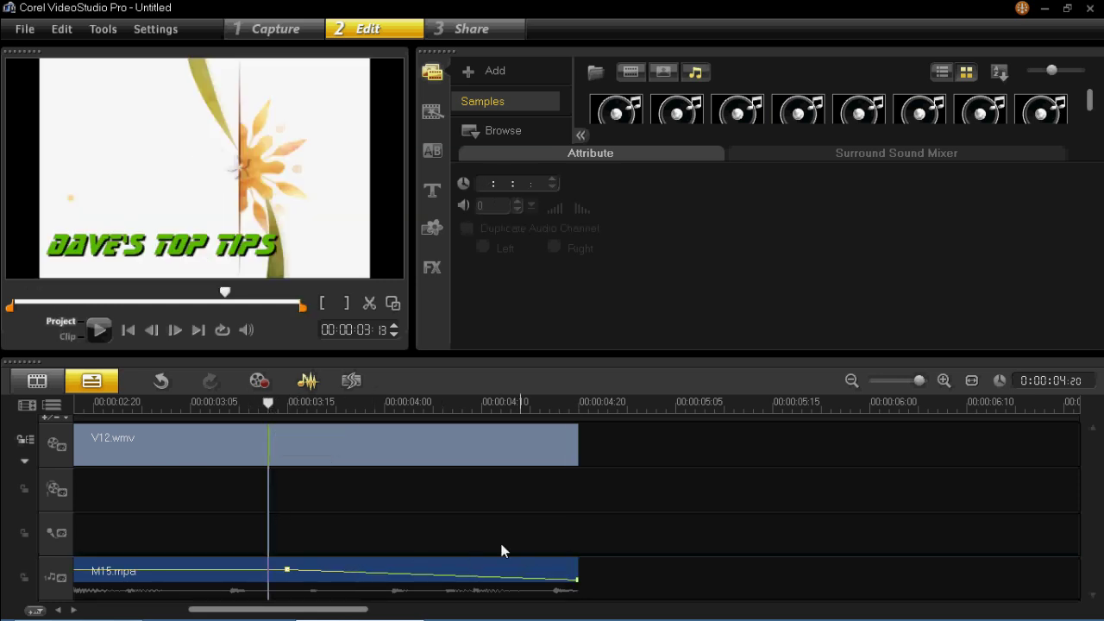
click(128, 330)
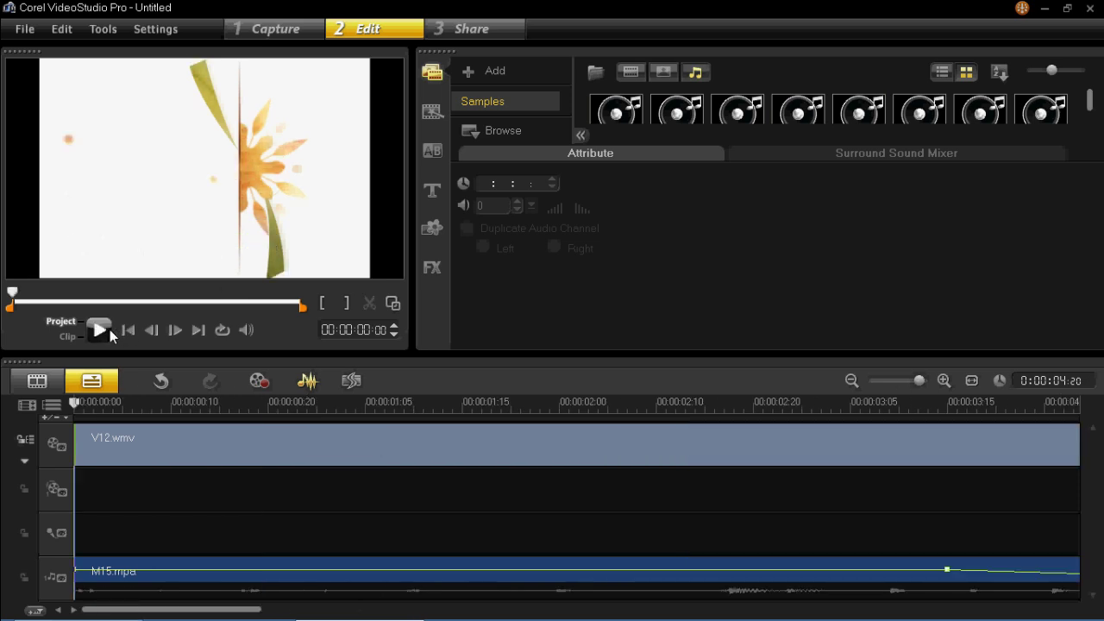
click(109, 330)
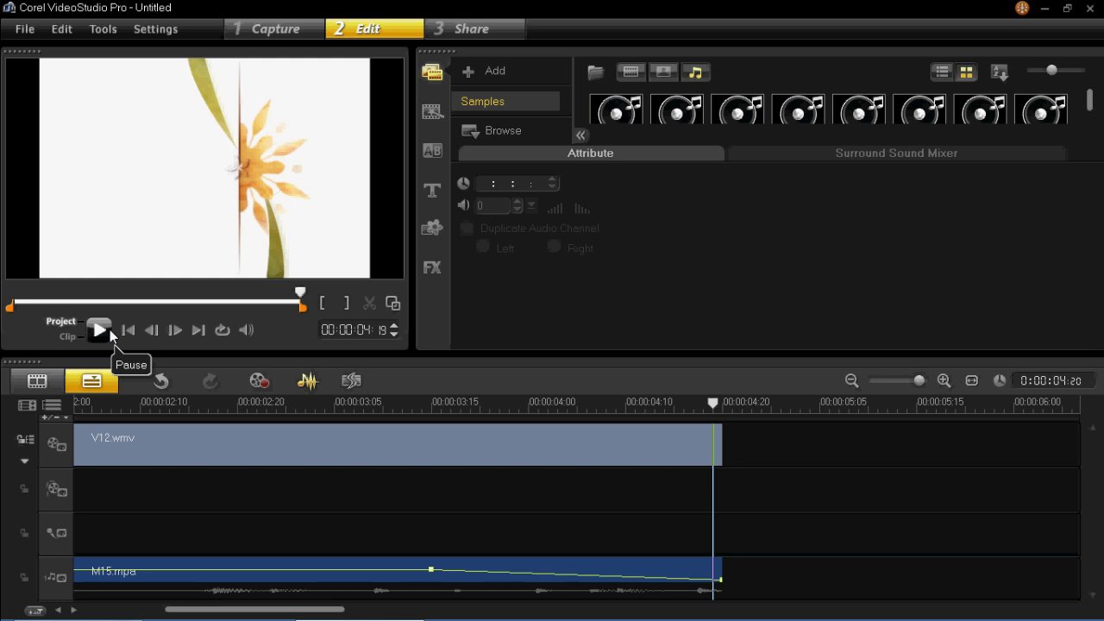
drag(225, 399, 100, 395)
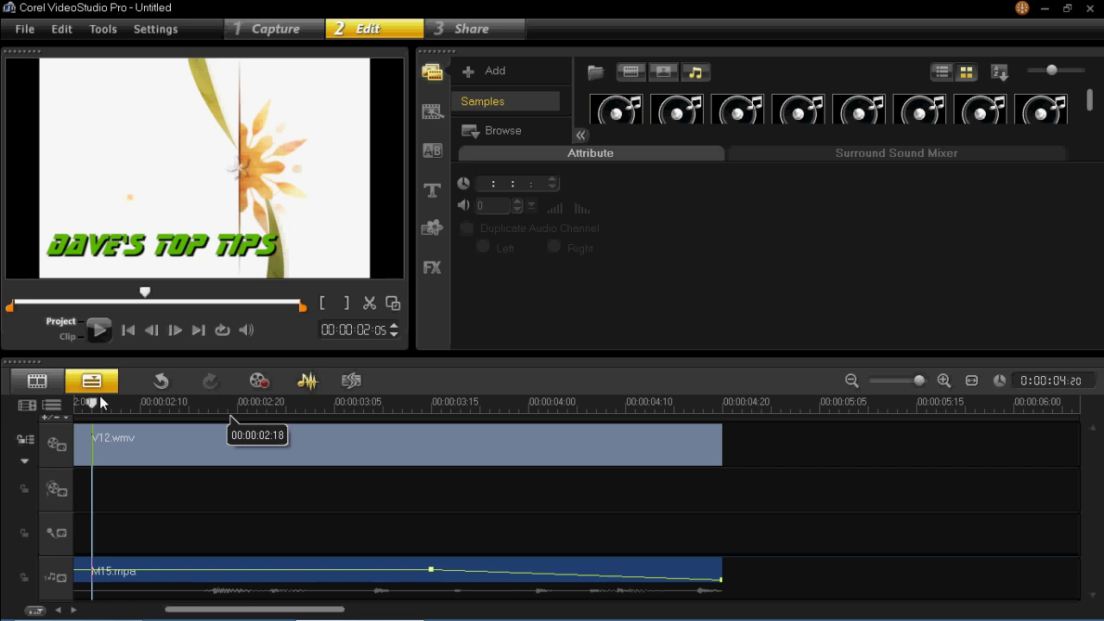